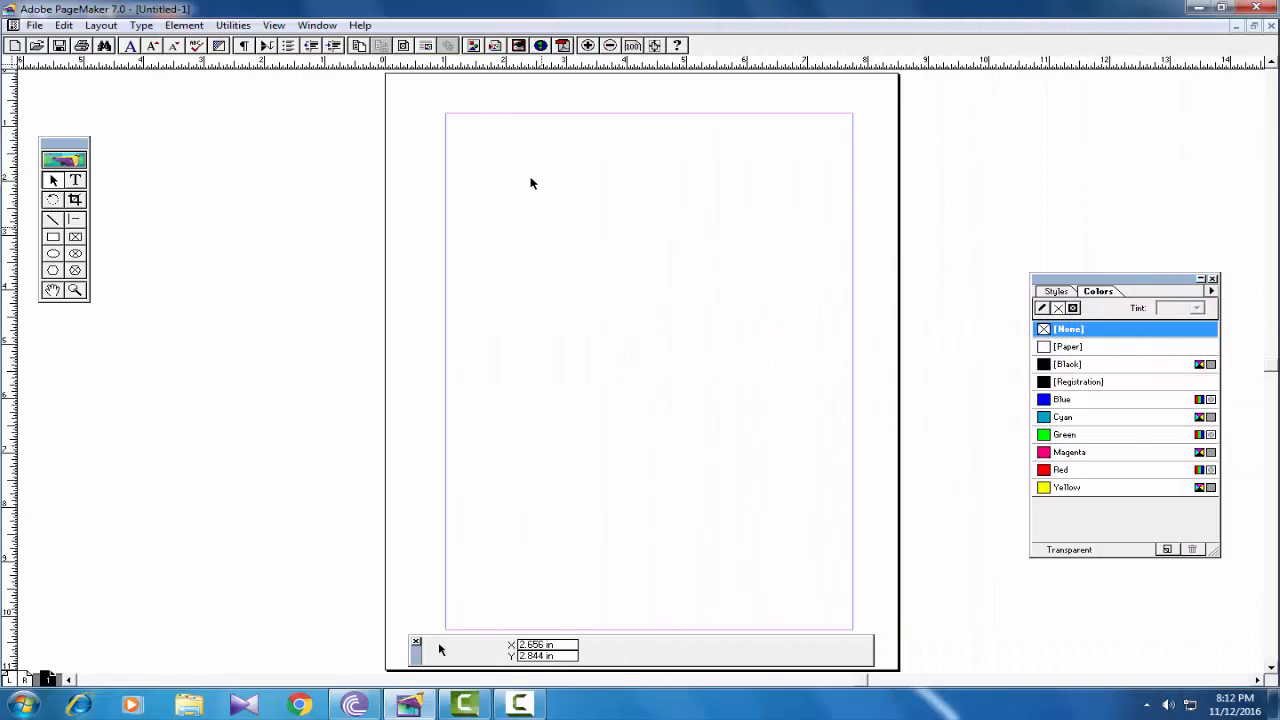
# - Draw an outline rectangle at top left, a tall ellipse below it, and a smaller upper-right ellipse
pyautogui.click(53, 237)
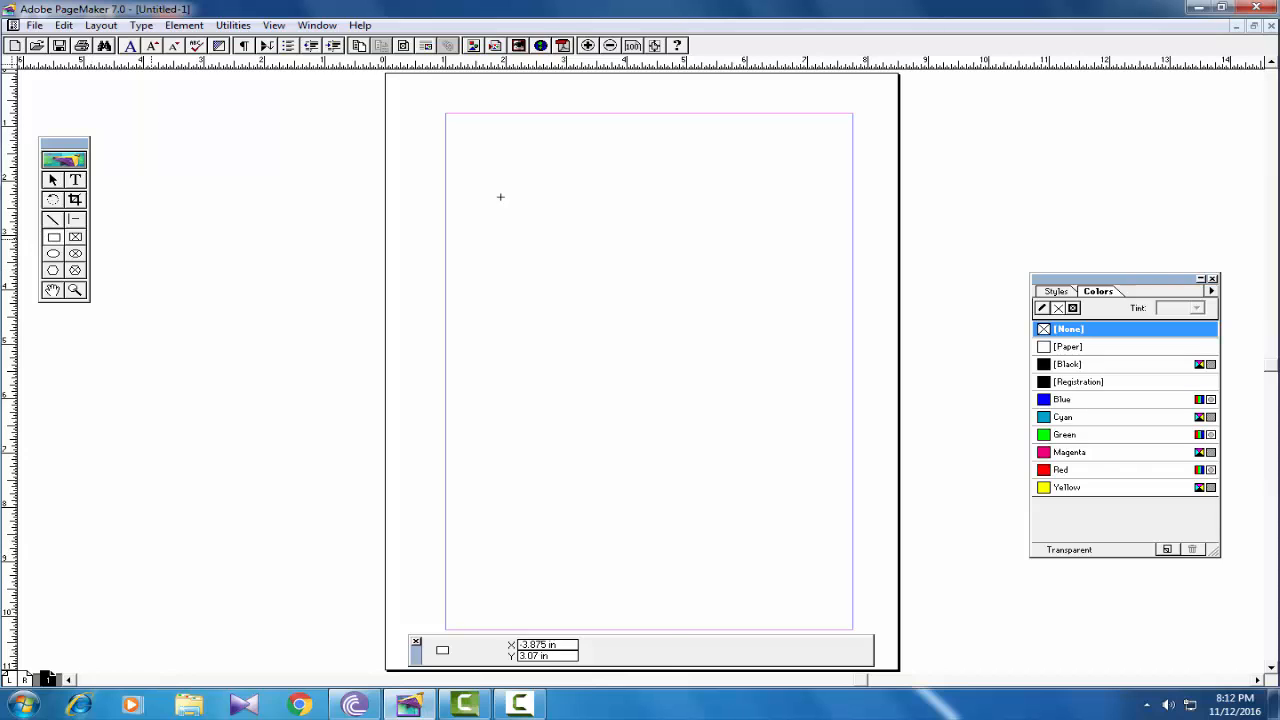
pyautogui.moveTo(487, 173); pyautogui.dragTo(594, 254)
pyautogui.click(53, 253)
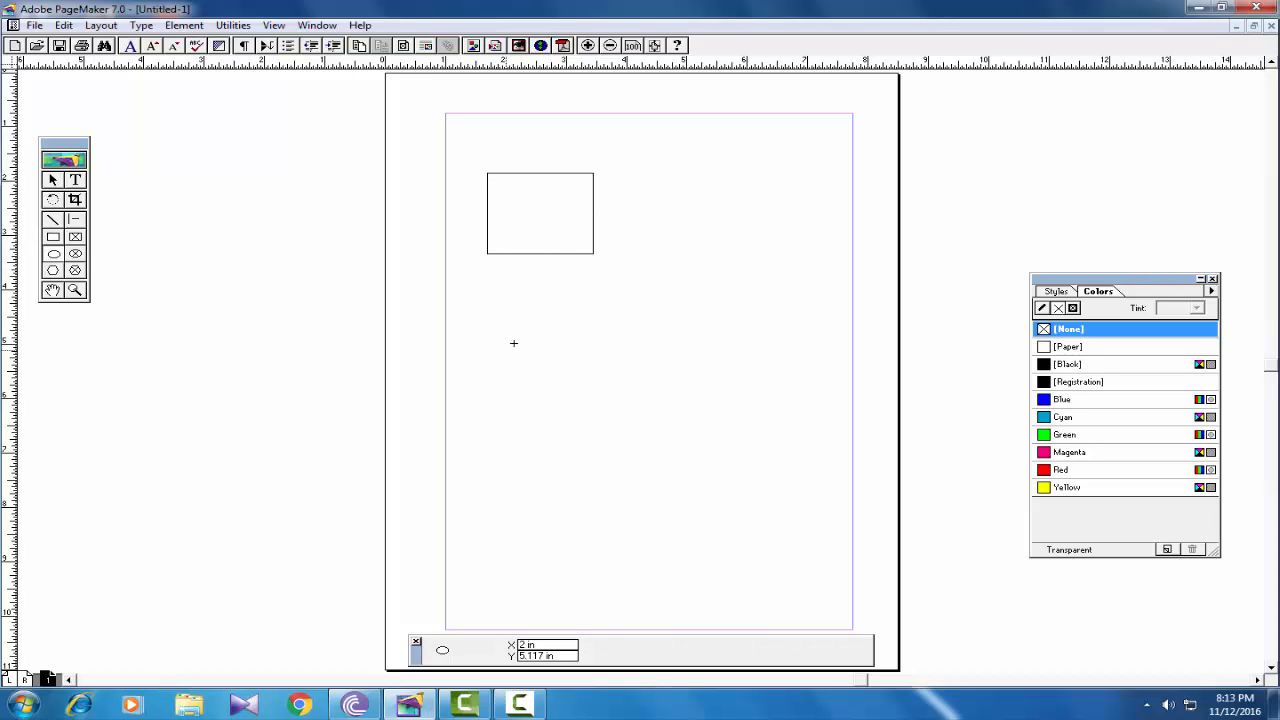
pyautogui.moveTo(514, 343); pyautogui.dragTo(629, 482)
pyautogui.moveTo(673, 290); pyautogui.dragTo(782, 374)
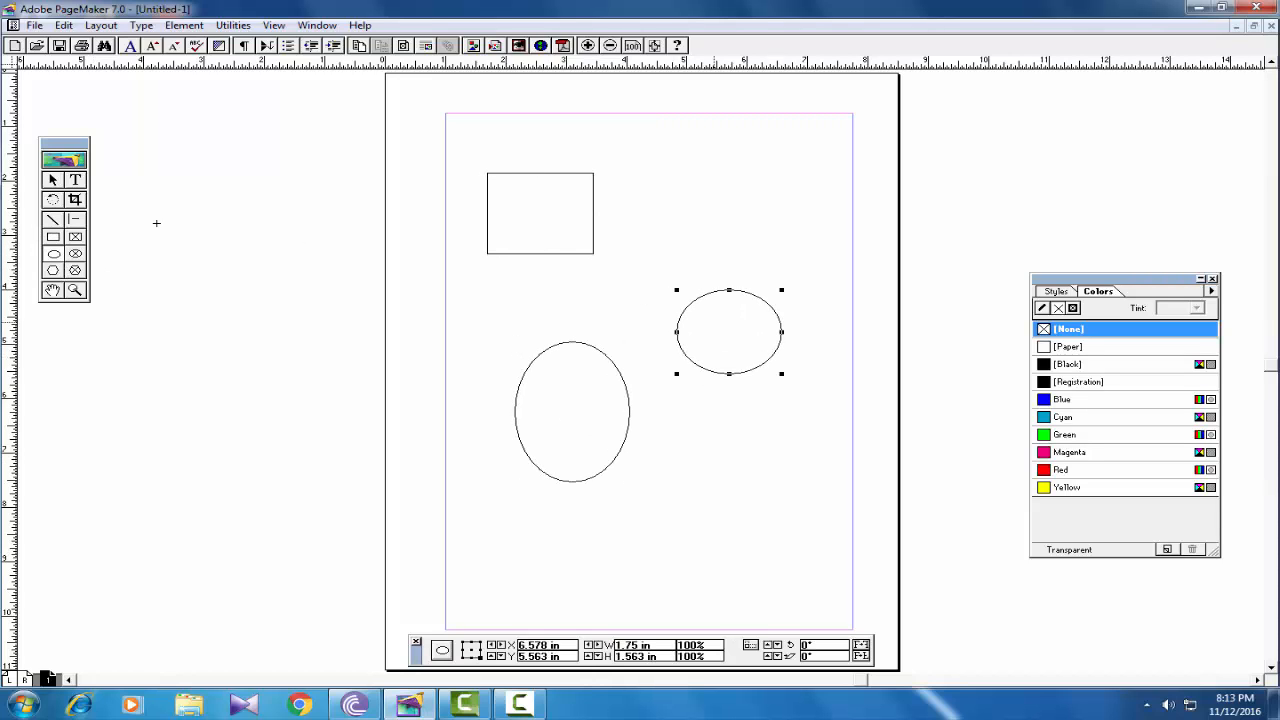
pyautogui.click(53, 180)
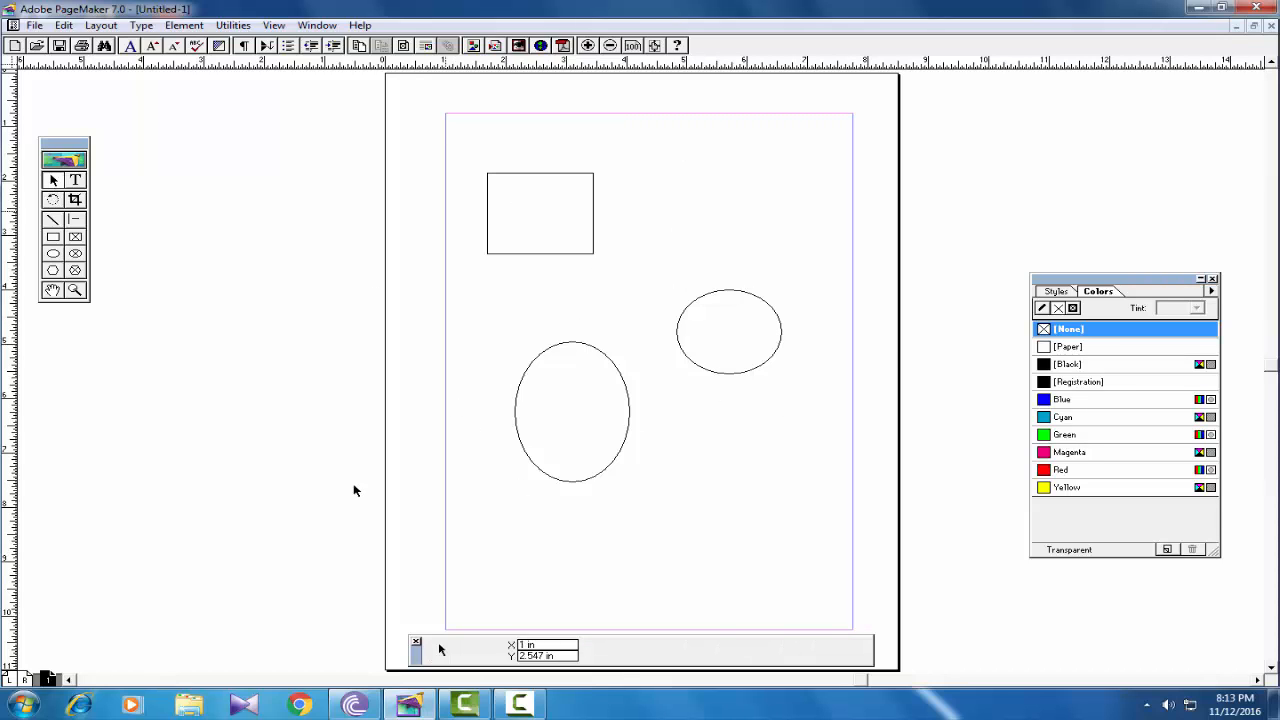
# - Select the tall ellipse and add the rectangle and the small upper-right ellipse to the selection
pyautogui.click(530, 254)
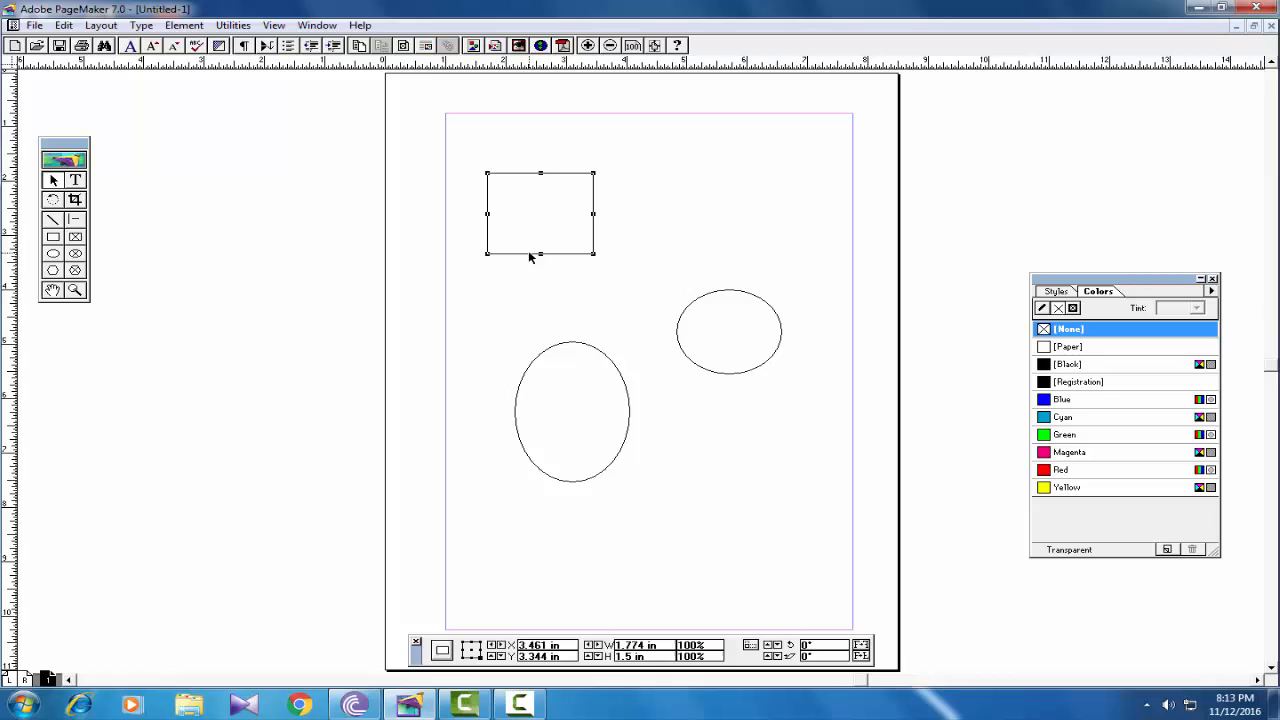
pyautogui.click(553, 352)
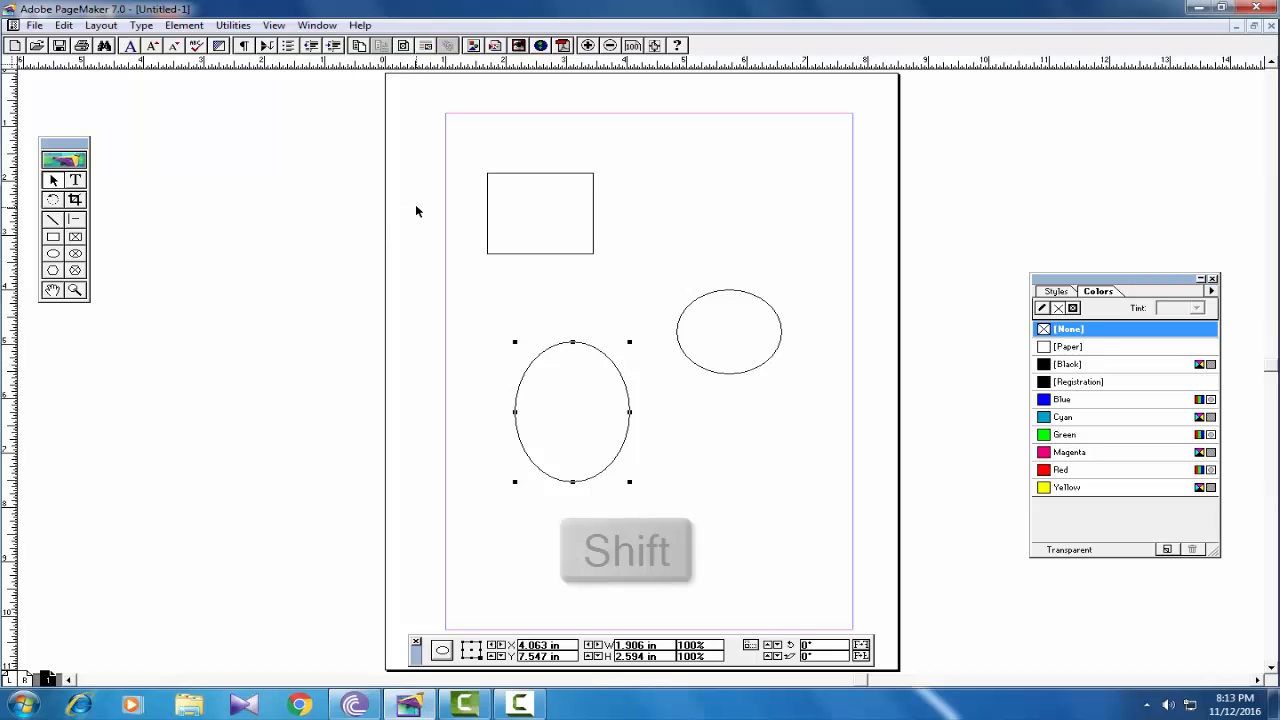
pyautogui.keyDown('shift'); pyautogui.click(563, 254); pyautogui.keyUp('shift')
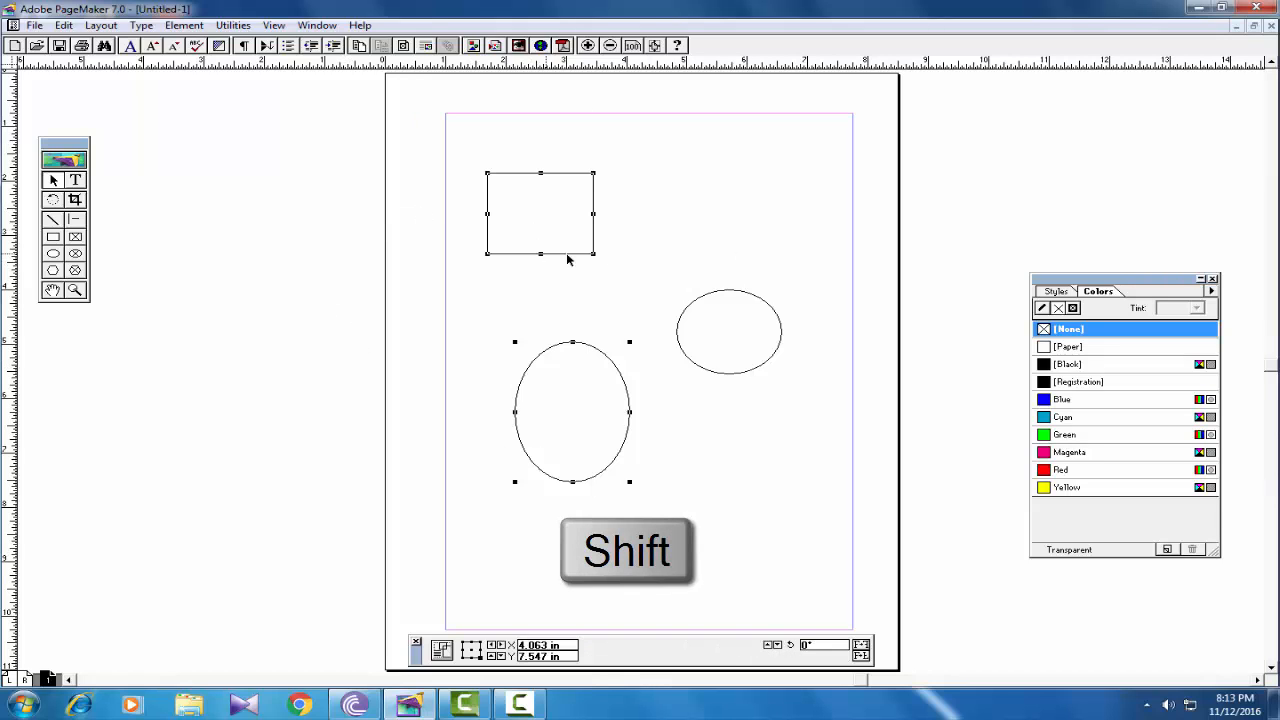
pyautogui.keyDown('shift'); pyautogui.click(717, 291); pyautogui.keyUp('shift')
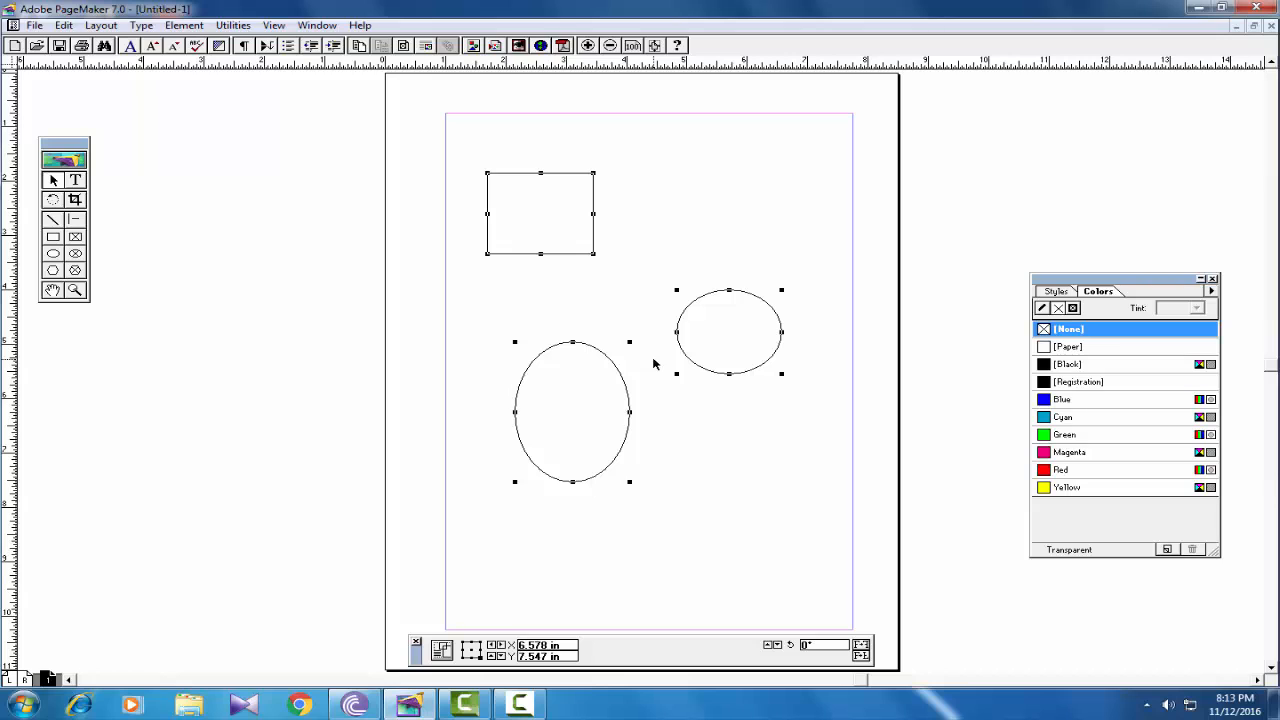
# - Resize the rectangle from its bottom-right handle so it is slightly wider and shorter
pyautogui.click(184, 25)
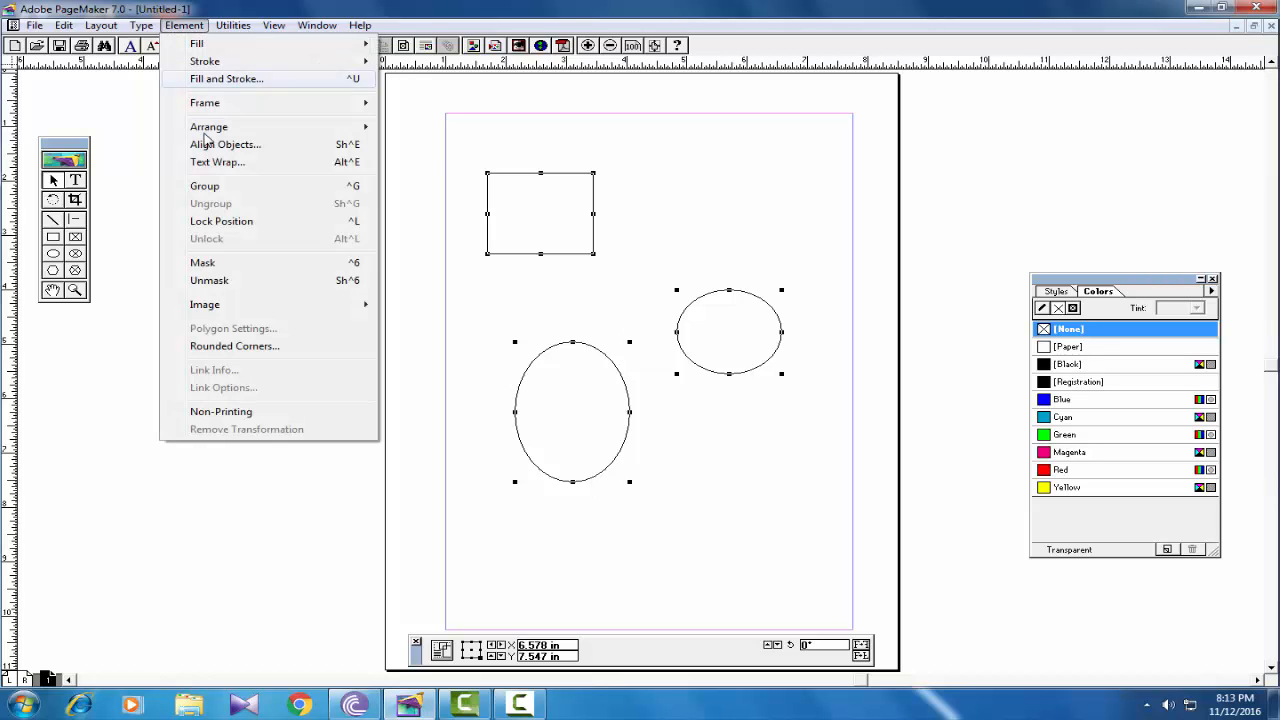
pyautogui.click(688, 216)
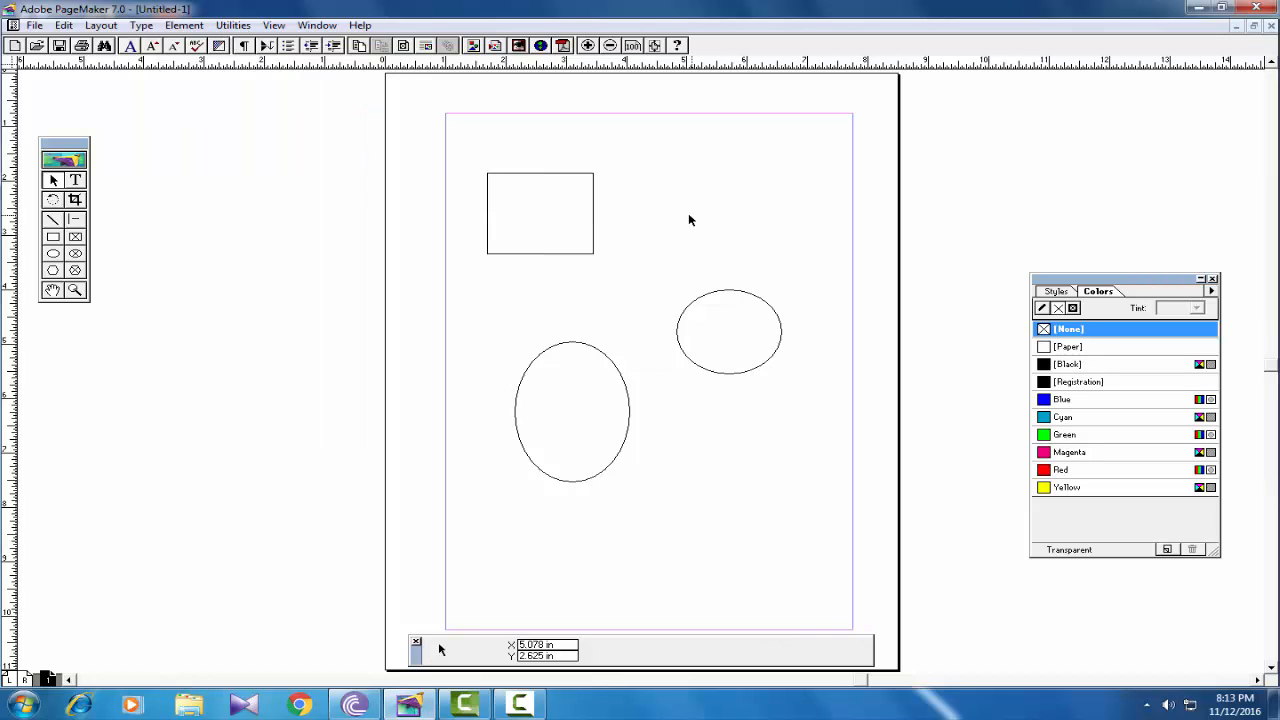
pyautogui.click(541, 256)
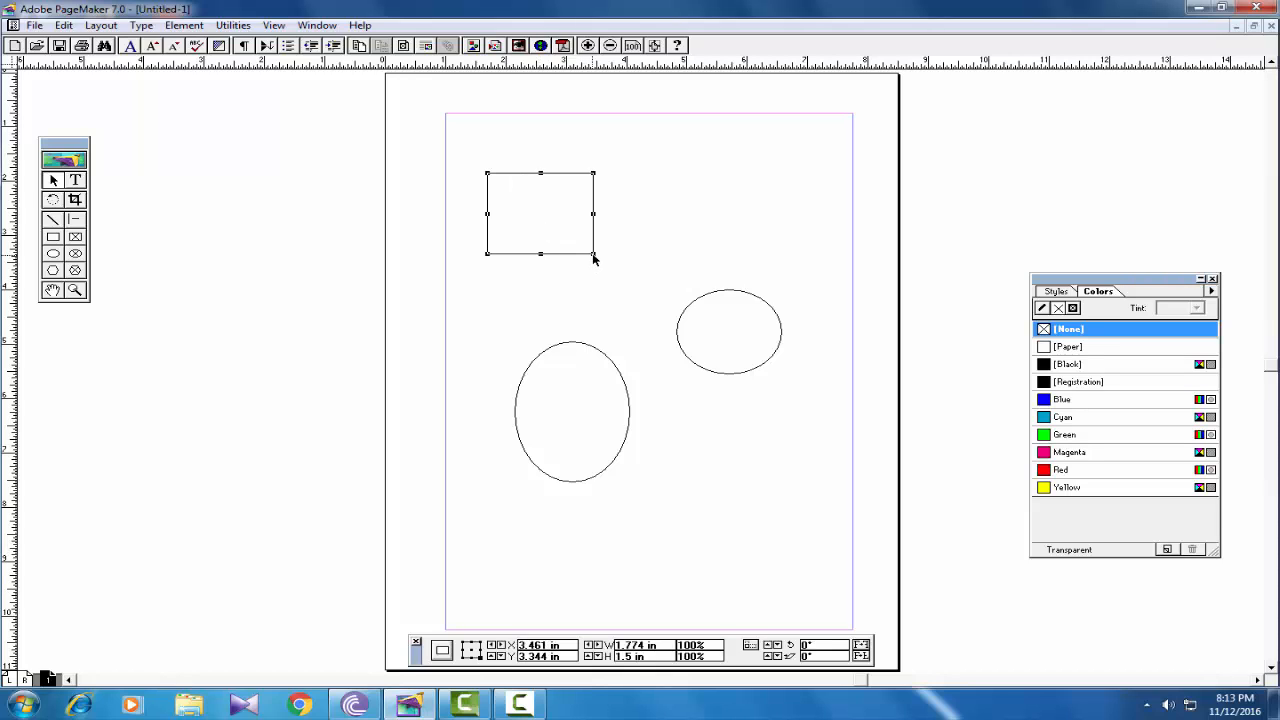
pyautogui.moveTo(593, 254)
pyautogui.mouseDown()
pyautogui.moveTo(646, 290)
pyautogui.moveTo(596, 237)
pyautogui.mouseUp()
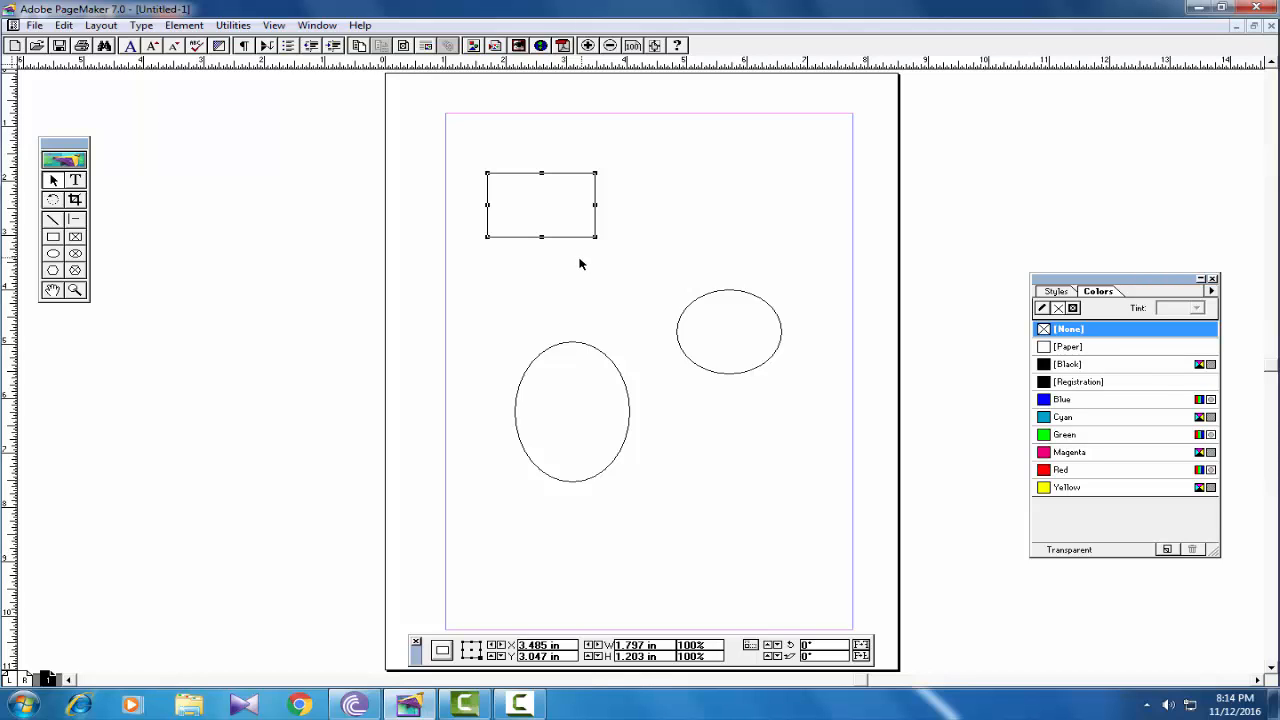
# - Select the tall ellipse, small ellipse and rectangle together
pyautogui.click(560, 345)
pyautogui.keyDown('shift'); pyautogui.click(692, 302); pyautogui.keyUp('shift')
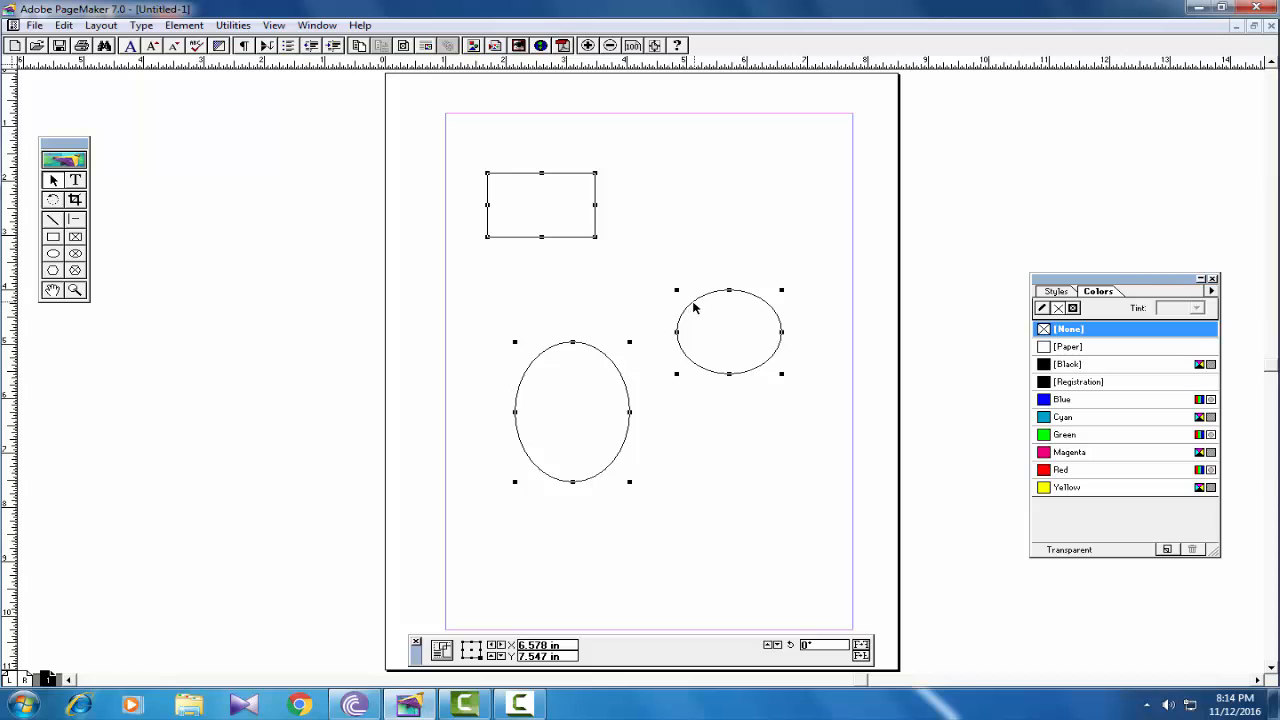
pyautogui.click(565, 246)
pyautogui.click(566, 240)
pyautogui.click(549, 357)
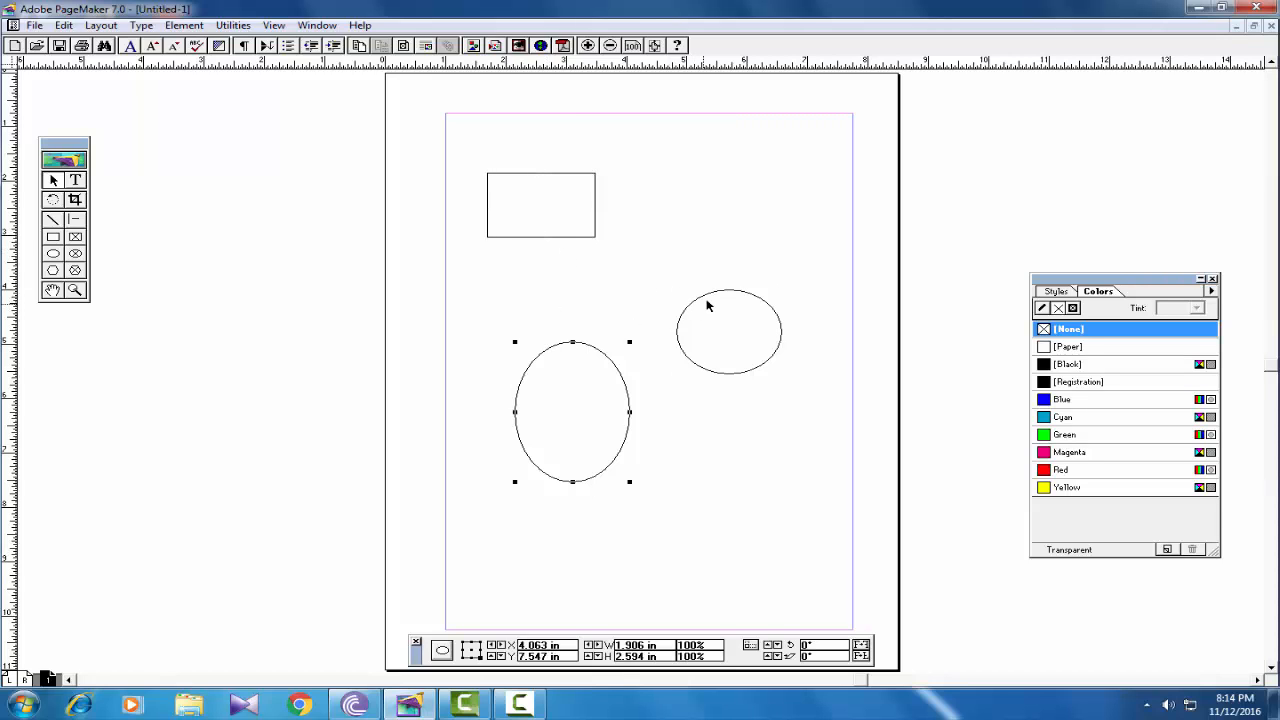
pyautogui.click(708, 300)
pyautogui.keyDown('shift'); pyautogui.click(550, 238); pyautogui.keyUp('shift')
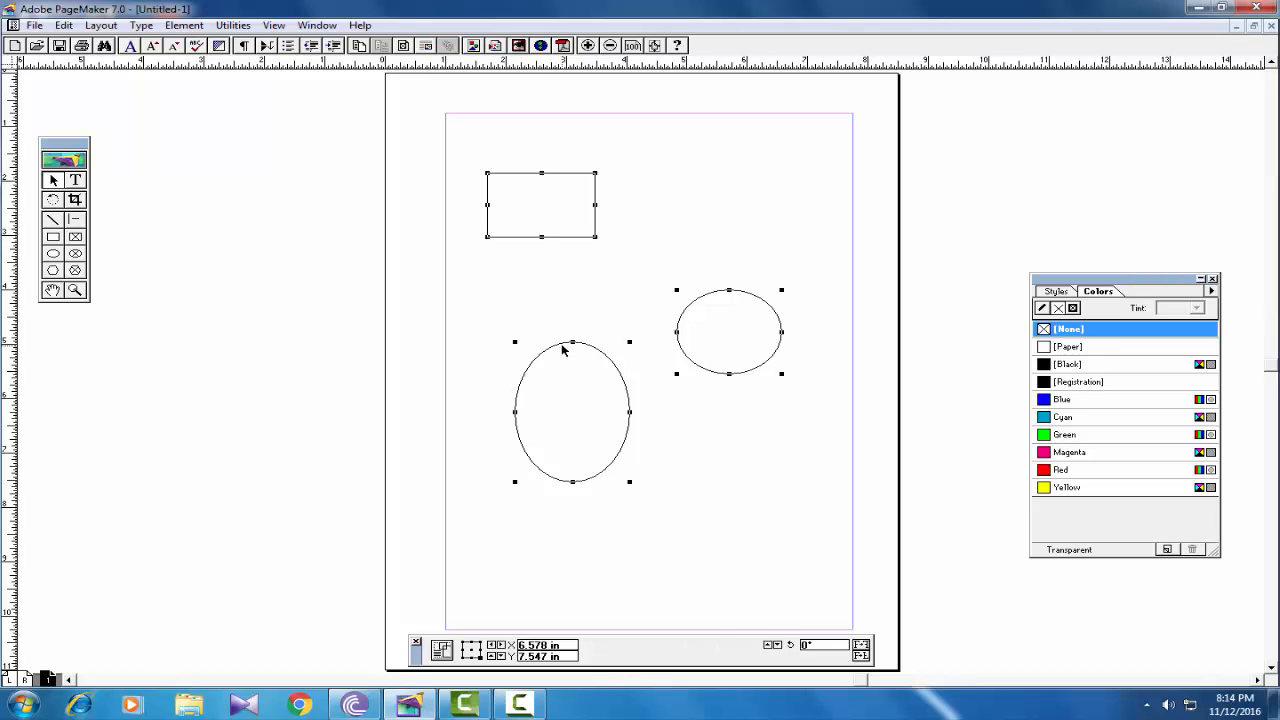
pyautogui.click(184, 25)
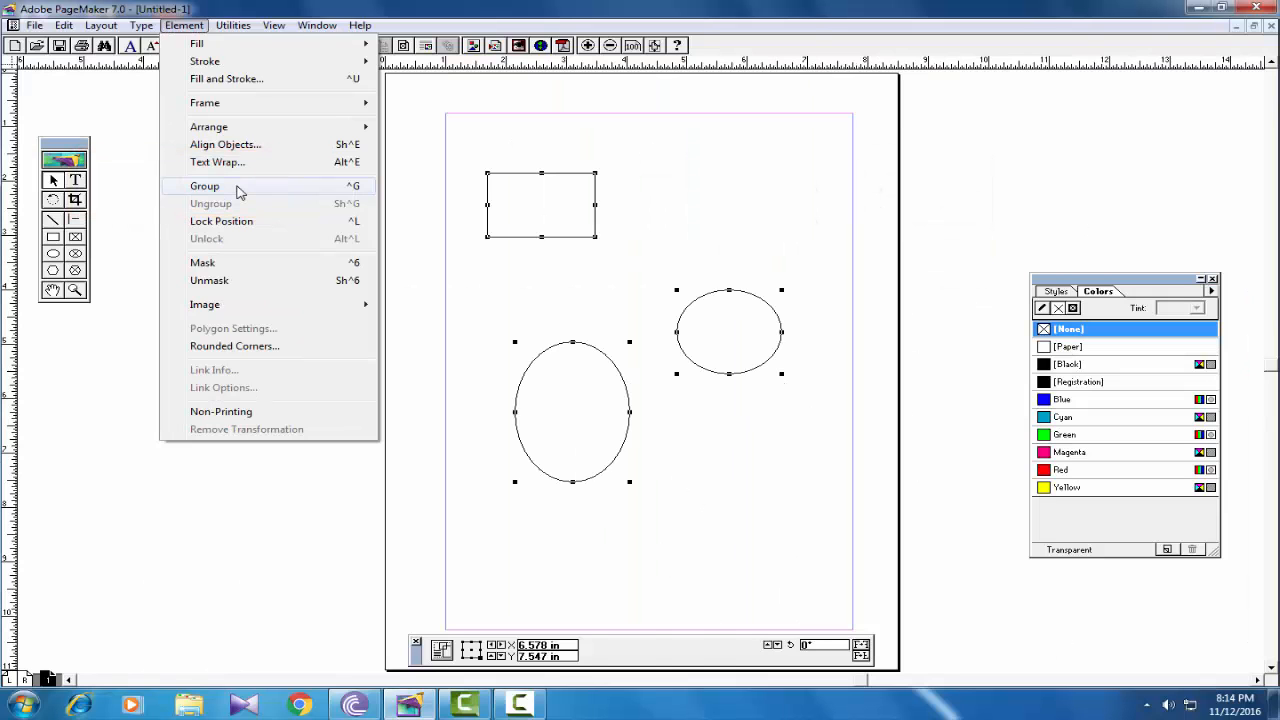
# - Group the three shapes, then enlarge the group slightly and nudge it down
pyautogui.click(240, 190)
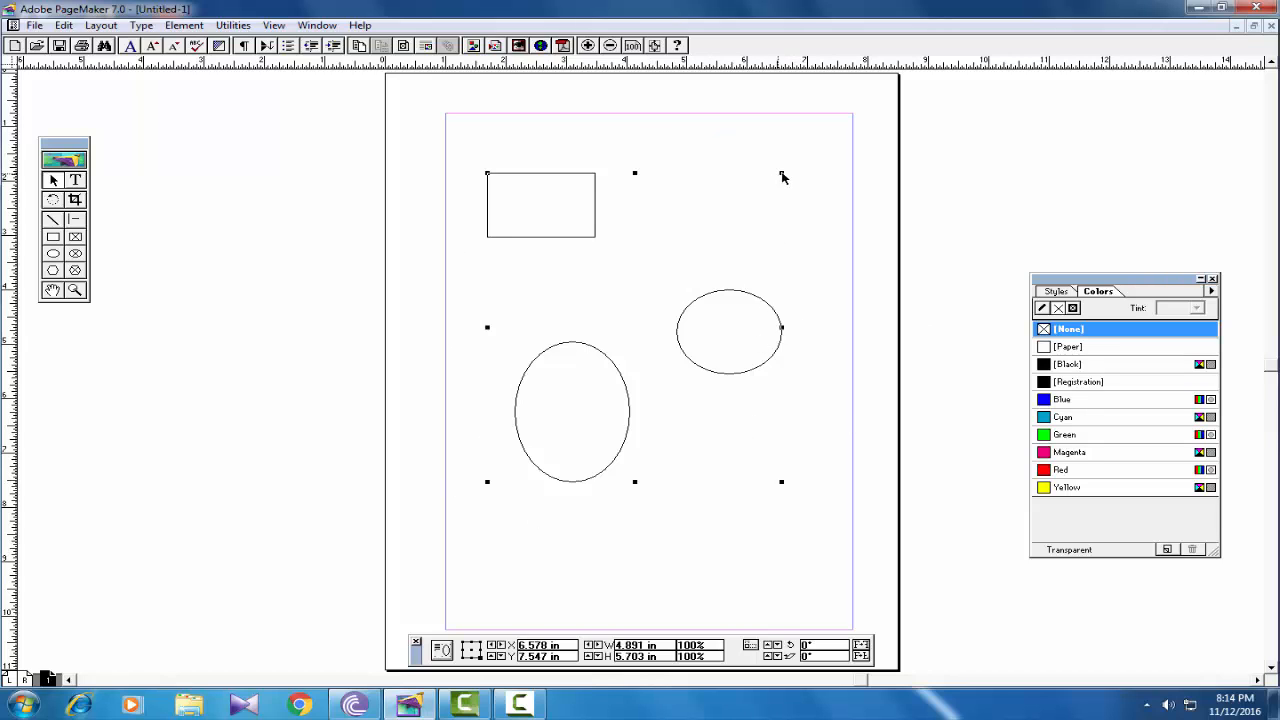
pyautogui.moveTo(781, 174)
pyautogui.mouseDown()
pyautogui.moveTo(592, 391)
pyautogui.moveTo(794, 189)
pyautogui.mouseUp()
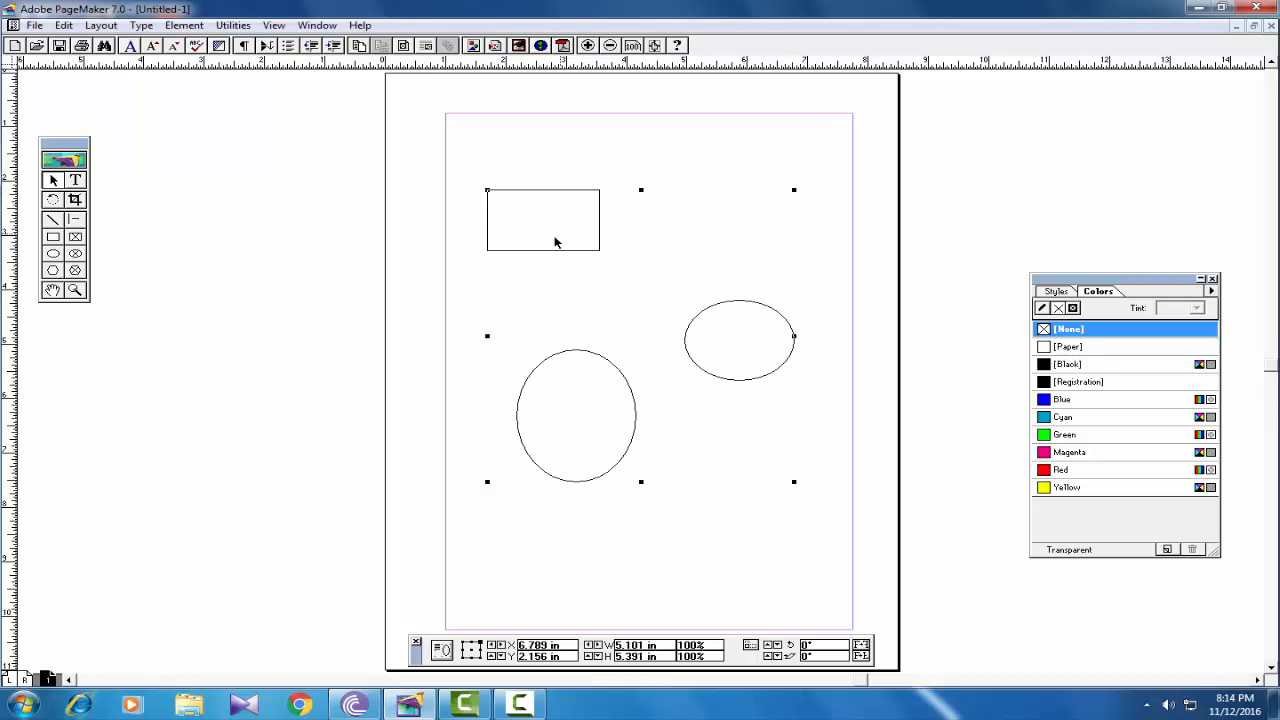
pyautogui.moveTo(556, 242); pyautogui.dragTo(571, 266)
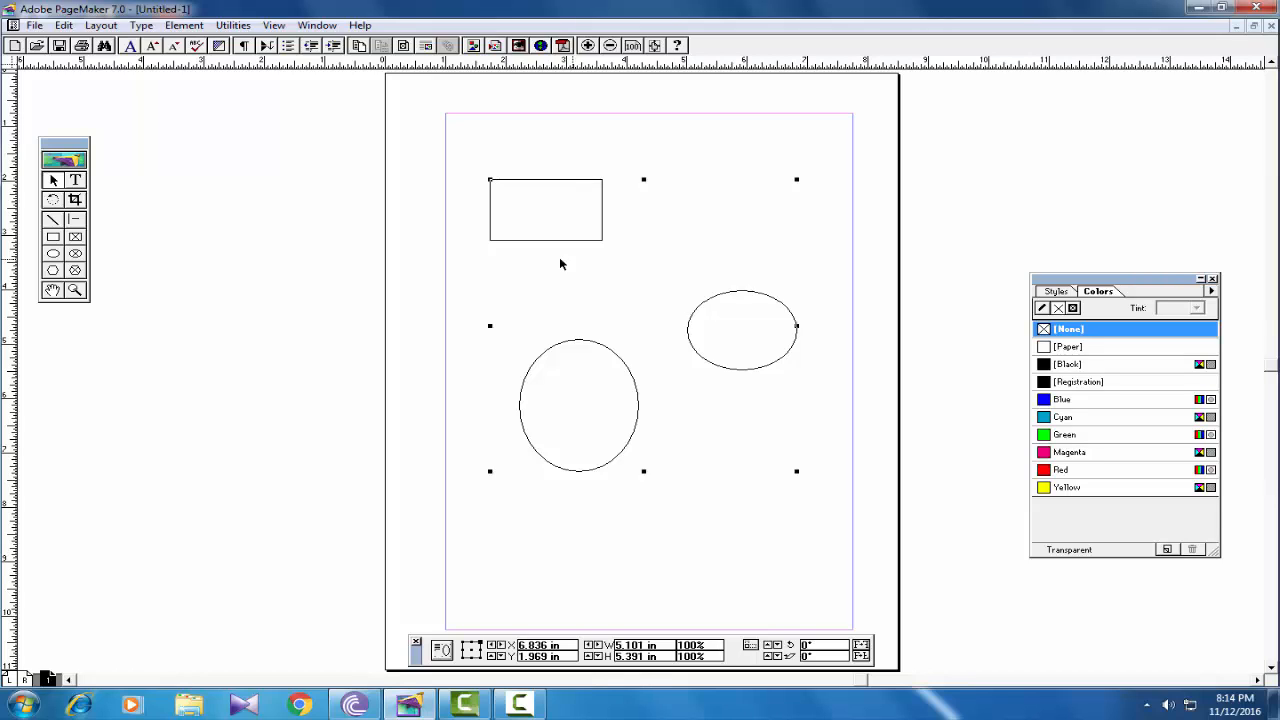
# - Reselect the group and ungroup it into three separate shapes
pyautogui.click(310, 263)
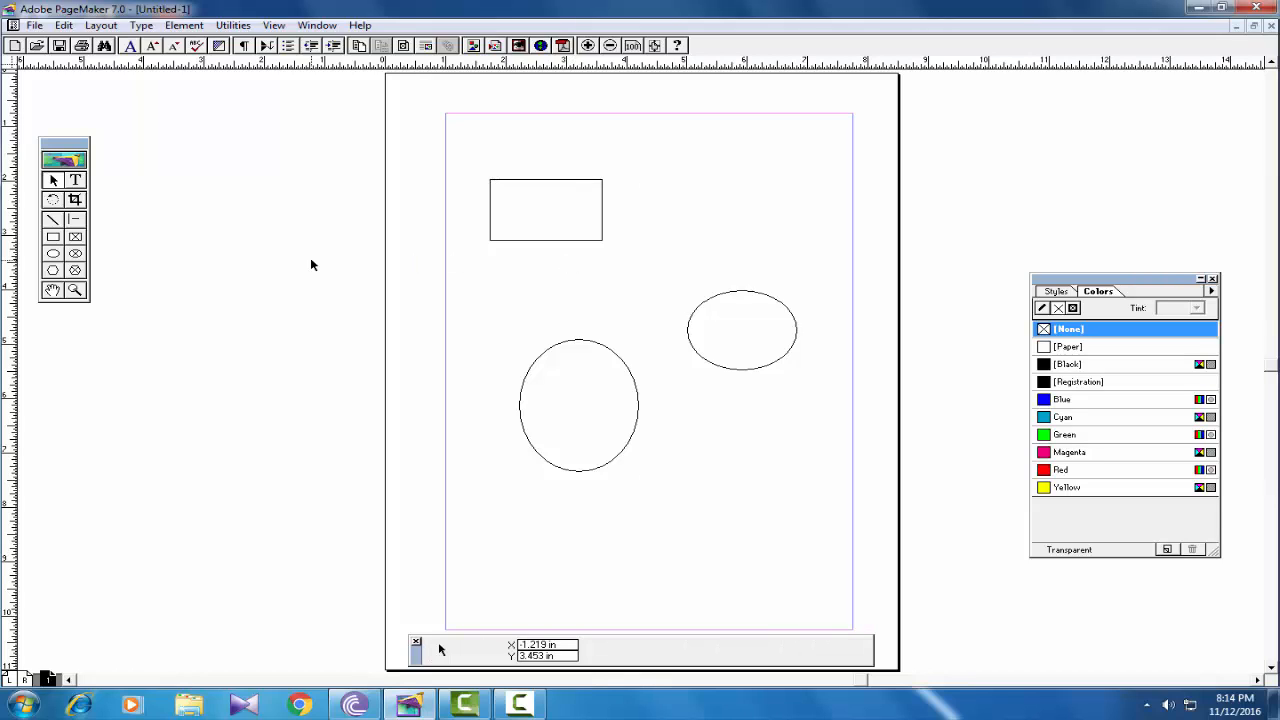
pyautogui.click(578, 243)
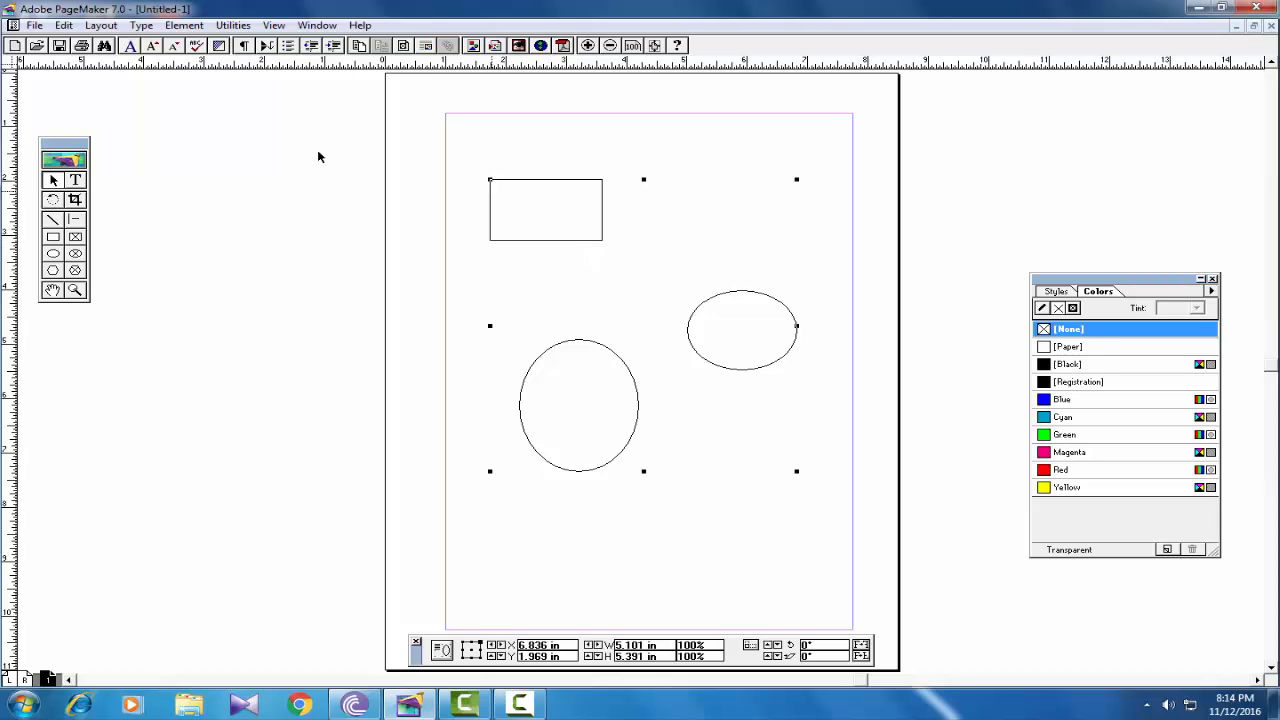
pyautogui.click(184, 25)
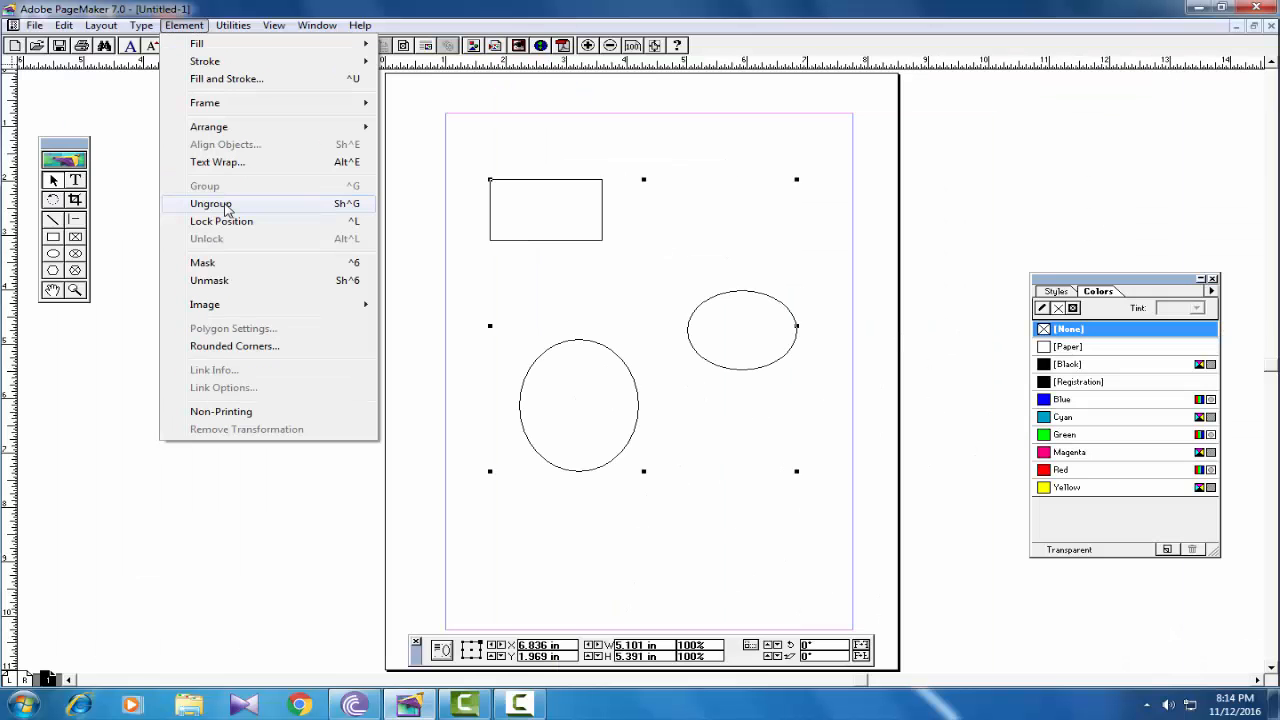
pyautogui.click(225, 212)
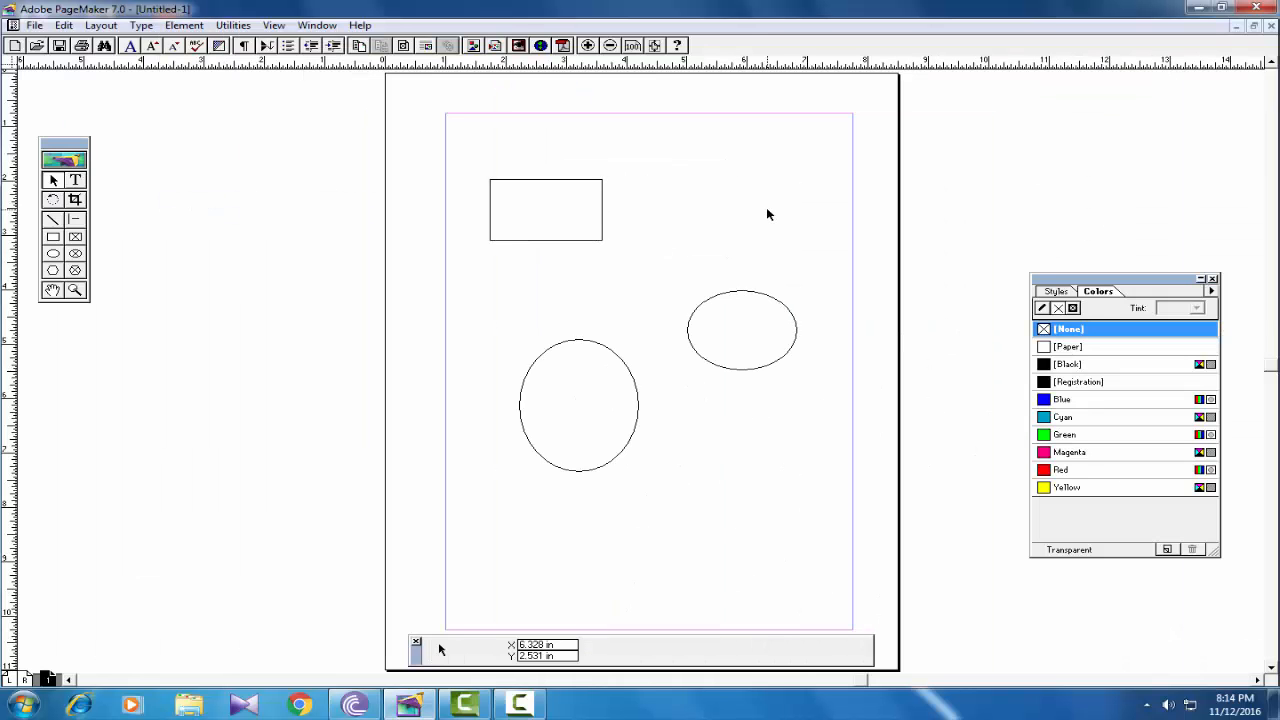
# - Delete the rectangle
pyautogui.click(536, 241)
pyautogui.moveTo(533, 253); pyautogui.dragTo(536, 287)
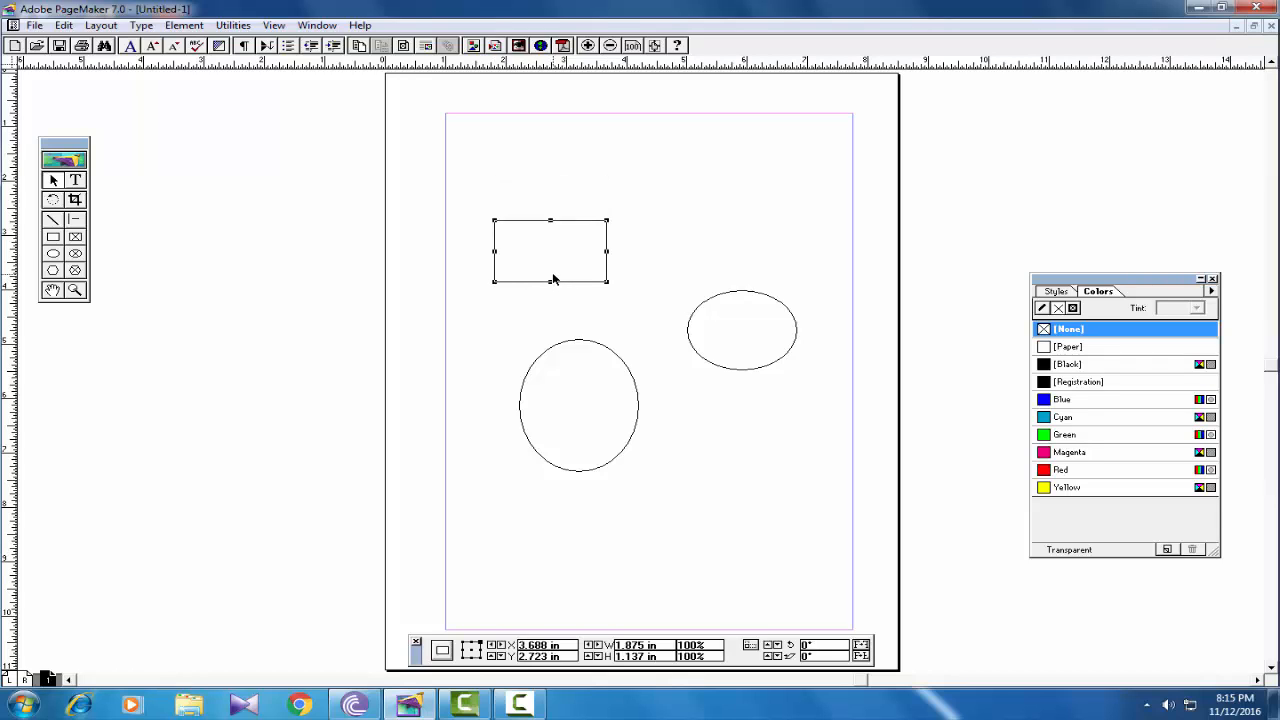
pyautogui.press('Delete')
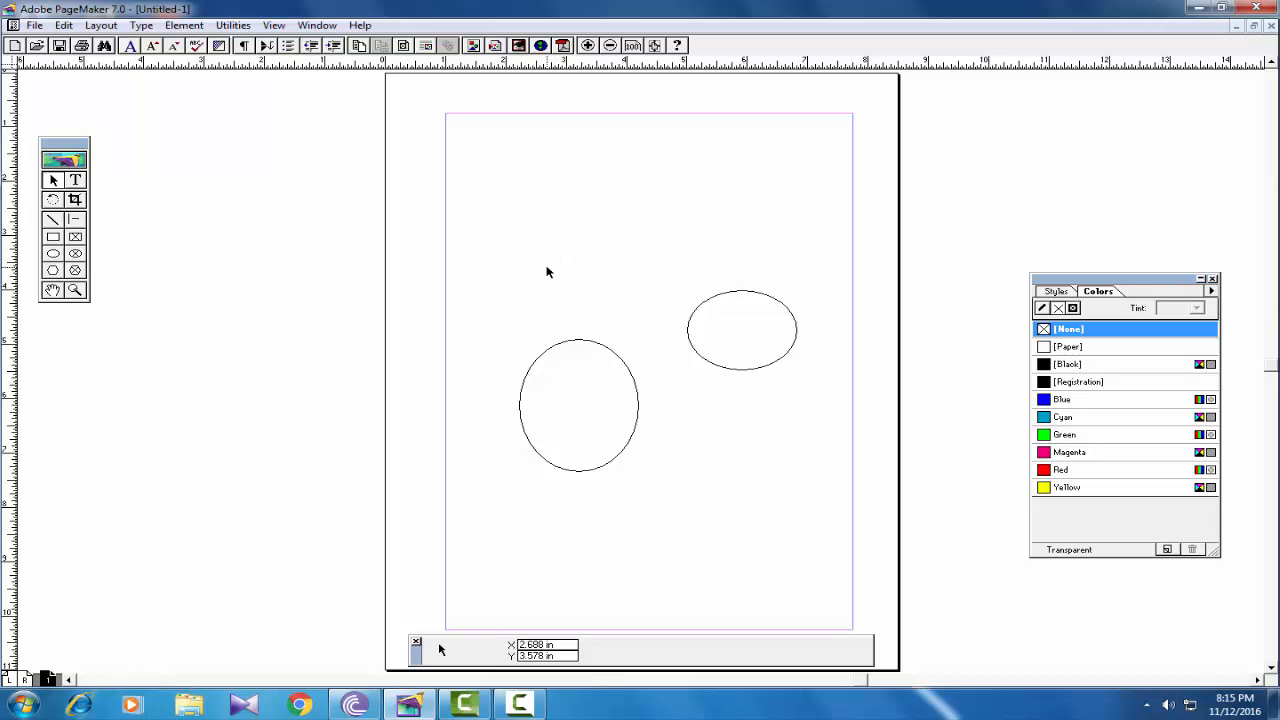
# - Draw a small box near the top left and size it to a 0.5 × 0.5 in square
pyautogui.click(53, 237)
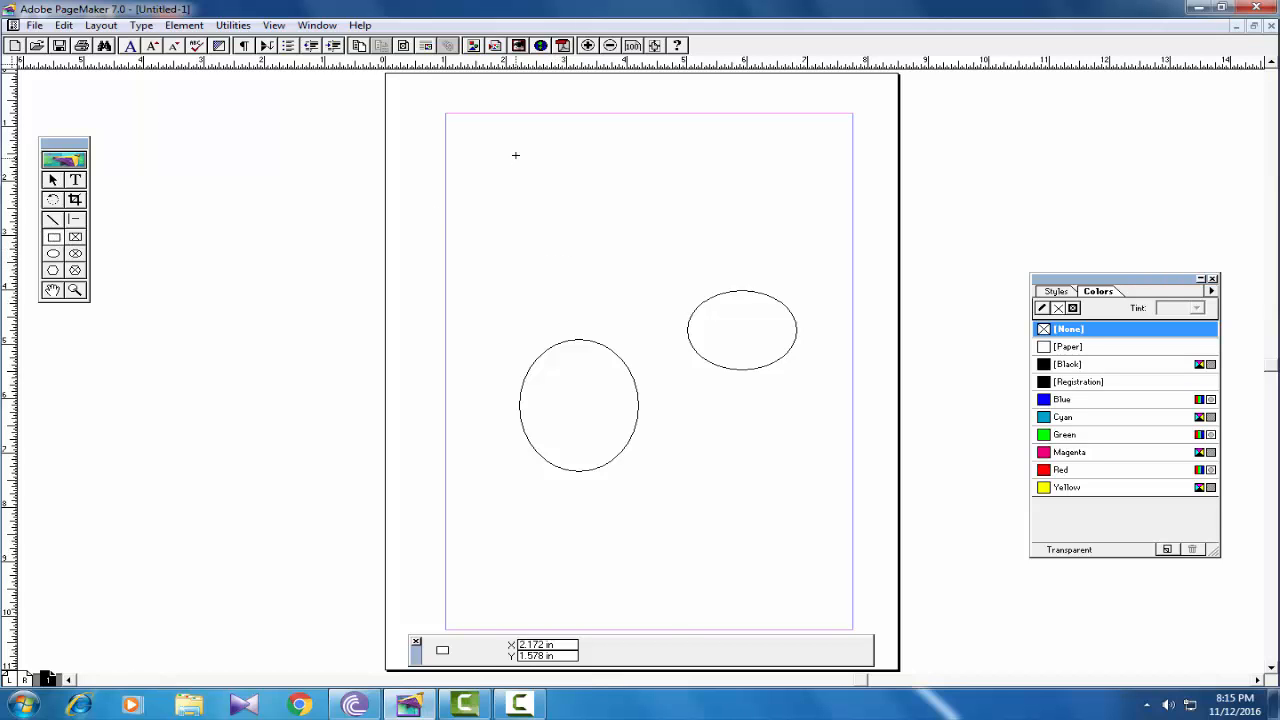
pyautogui.moveTo(516, 155); pyautogui.dragTo(552, 187)
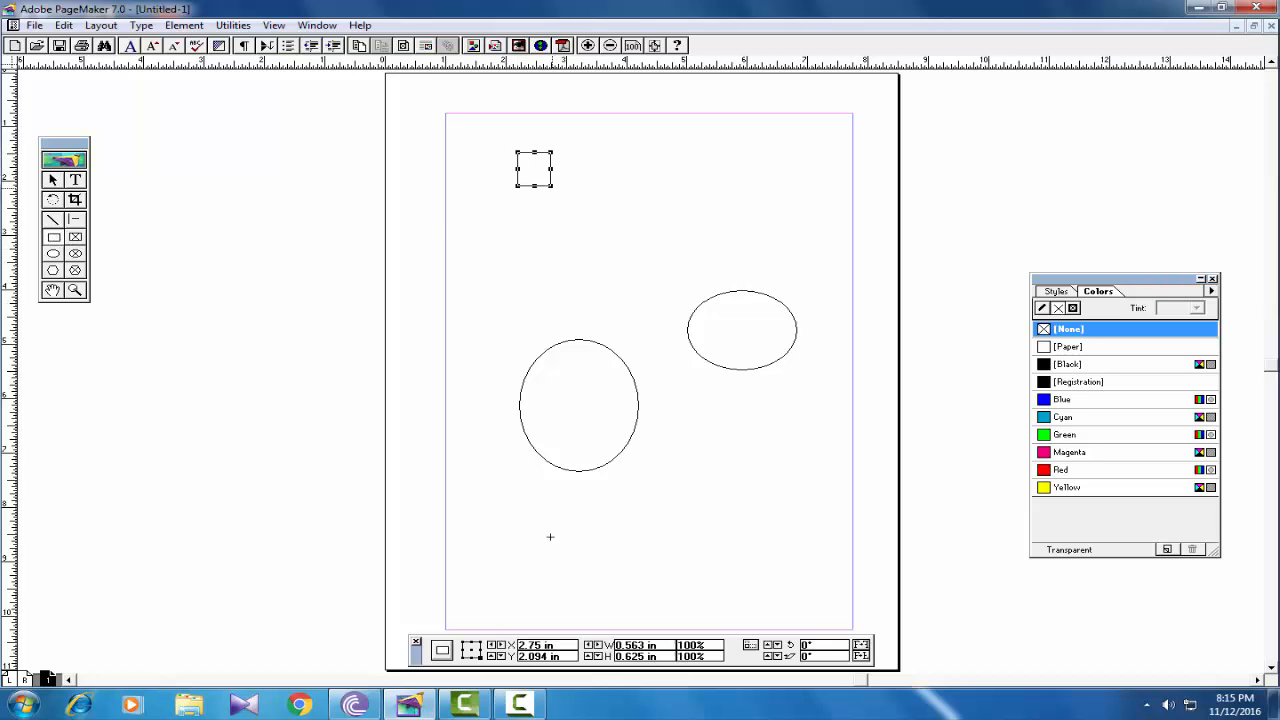
pyautogui.doubleClick(636, 646)
pyautogui.write('5')
pyautogui.press('Tab')
pyautogui.write('.5')
pyautogui.press('Return')
# - Copy the square and use Paste Multiple to make a row of eleven squares across the page
pyautogui.click(66, 25)
pyautogui.click(78, 86)
pyautogui.click(66, 25)
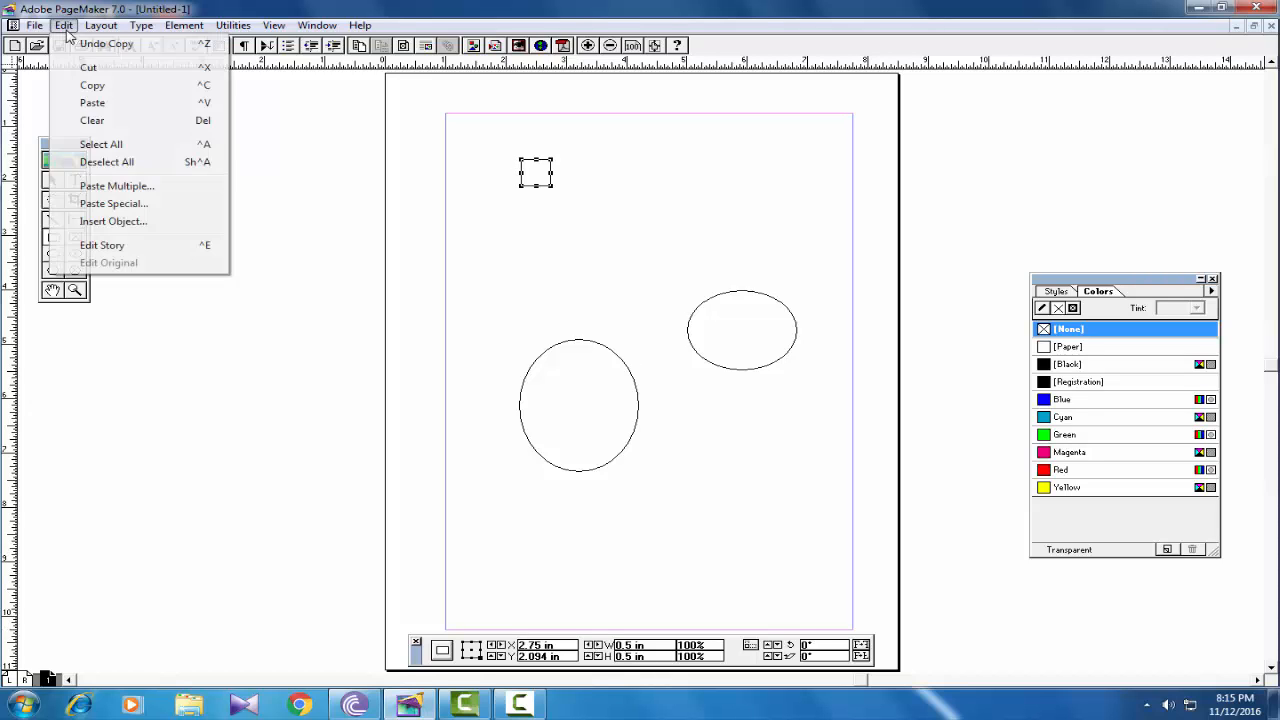
pyautogui.click(86, 186)
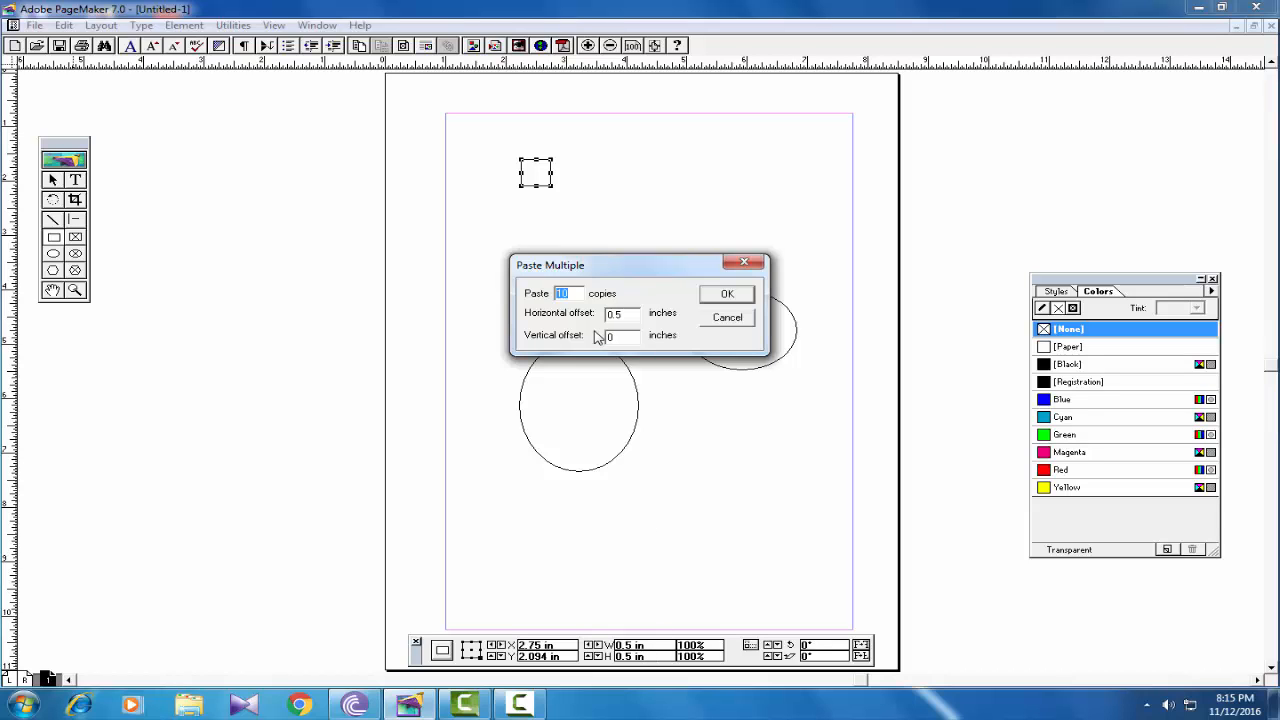
pyautogui.click(726, 298)
pyautogui.click(717, 228)
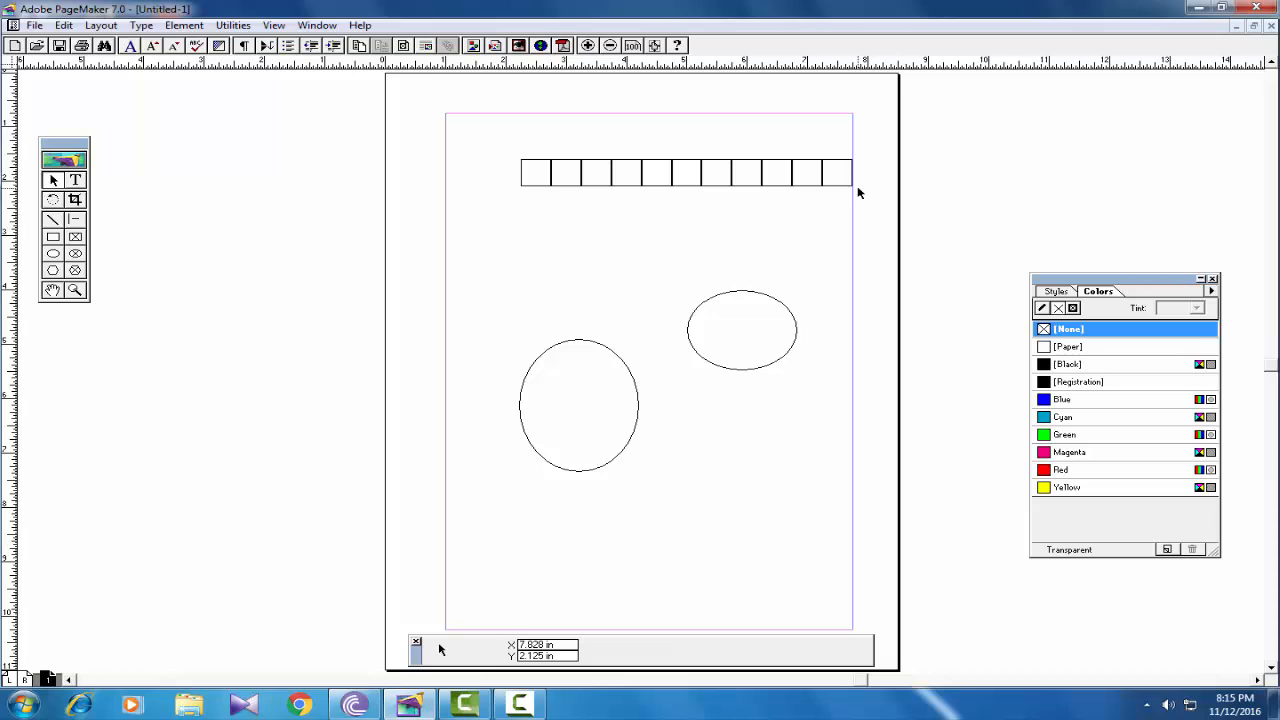
# - Practise selecting the whole row and individual squares within it
pyautogui.moveTo(876, 149); pyautogui.dragTo(877, 194)
pyautogui.click(701, 185)
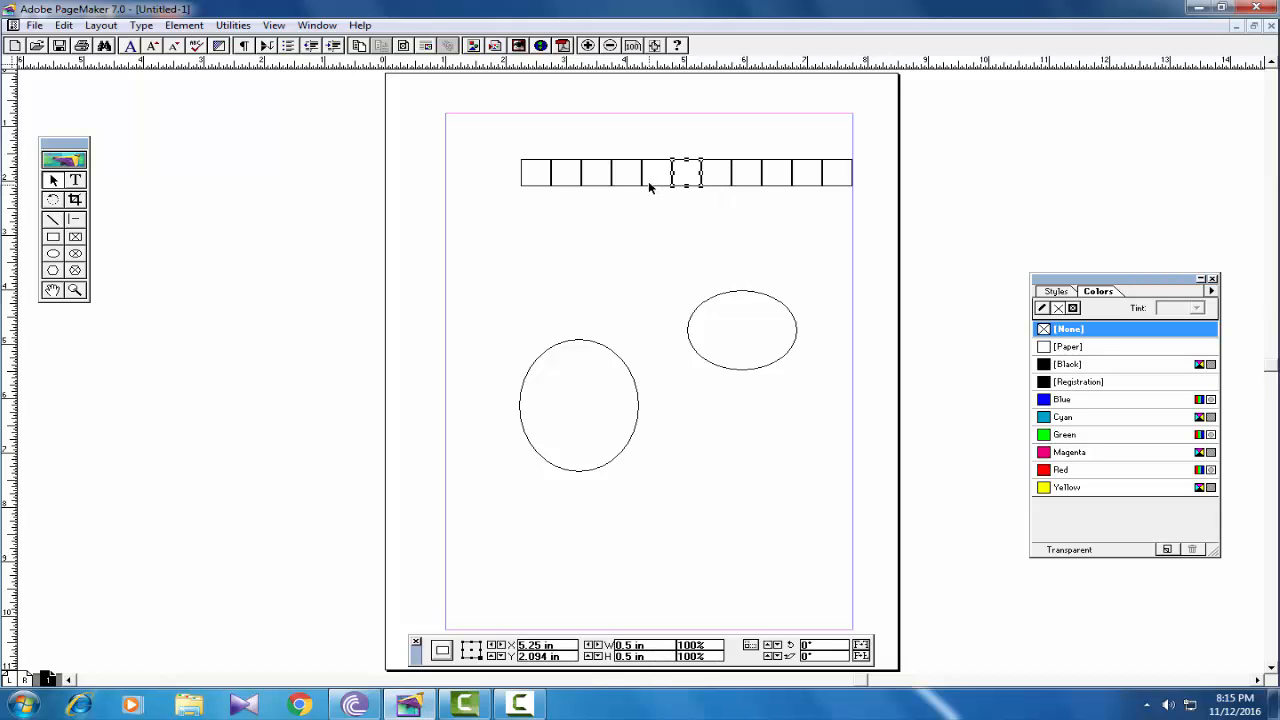
pyautogui.click(652, 188)
pyautogui.click(597, 188)
pyautogui.click(557, 188)
pyautogui.click(594, 186)
pyautogui.click(658, 186)
pyautogui.click(688, 188)
pyautogui.click(855, 206)
# - Marquee-select all eleven squares in the top row
pyautogui.moveTo(530, 228); pyautogui.dragTo(506, 223)
pyautogui.click(535, 295)
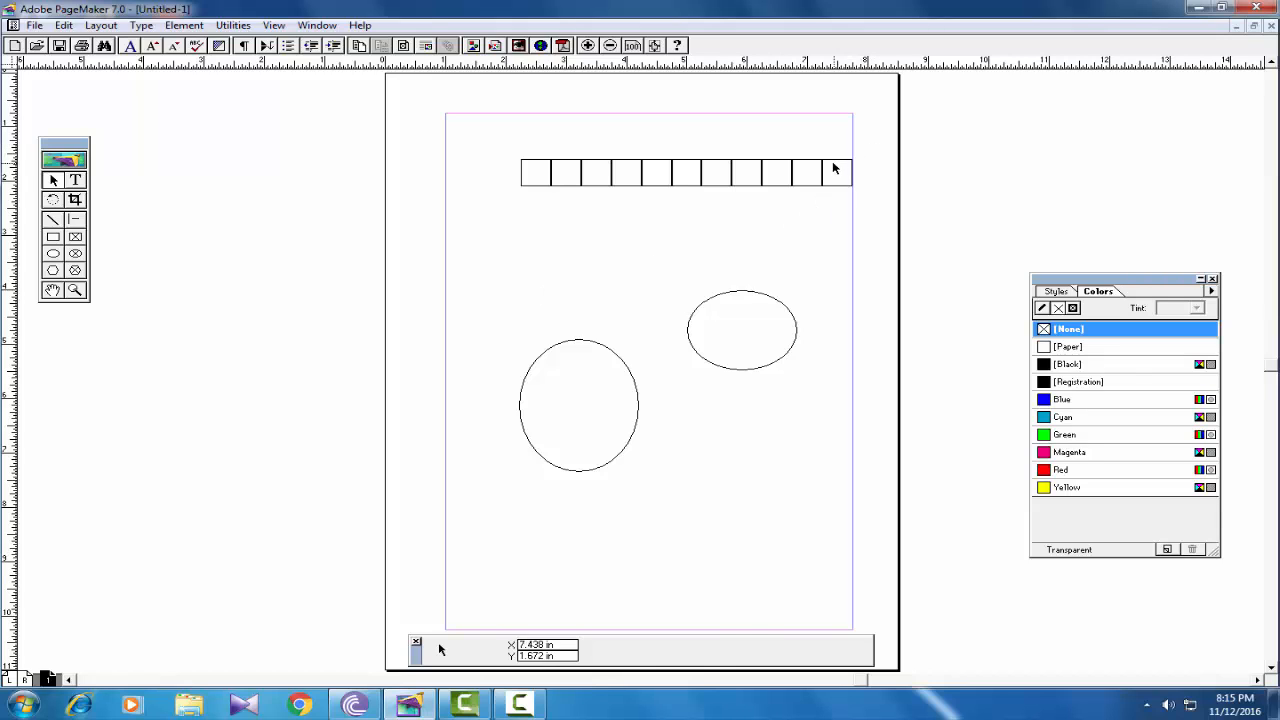
pyautogui.click(794, 174)
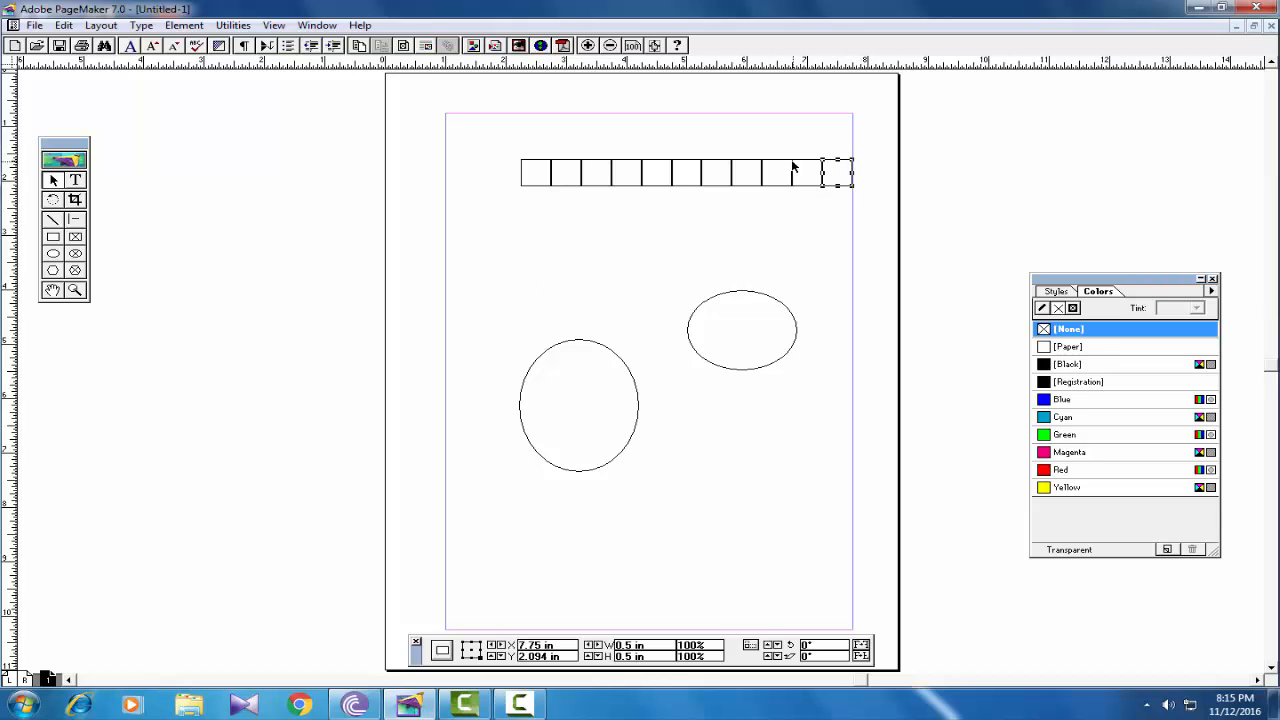
pyautogui.keyDown('shift'); pyautogui.click(571, 166); pyautogui.keyUp('shift')
pyautogui.keyDown('shift'); pyautogui.click(597, 166); pyautogui.keyUp('shift')
pyautogui.keyDown('shift'); pyautogui.click(630, 166); pyautogui.keyUp('shift')
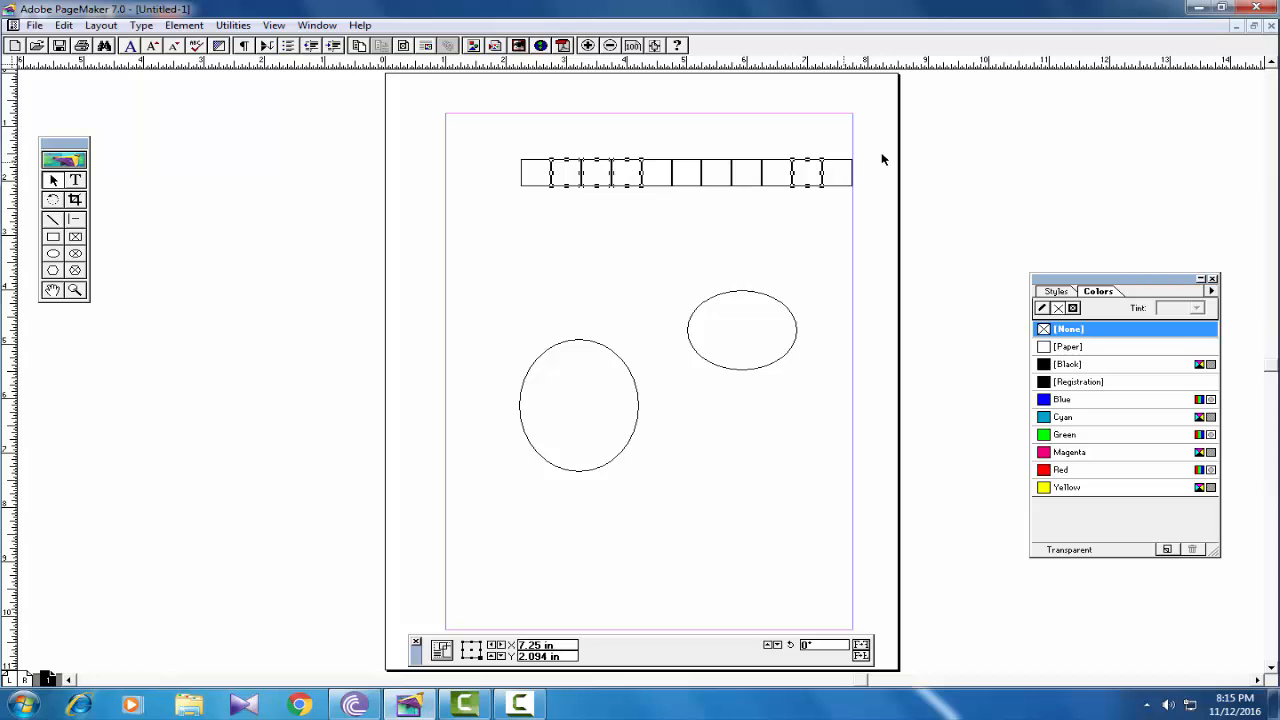
pyautogui.moveTo(811, 206); pyautogui.dragTo(492, 209)
# - Group the eleven squares with Ctrl+G into a 5.5-inch row and move it near the page top
pyautogui.click(176, 27)
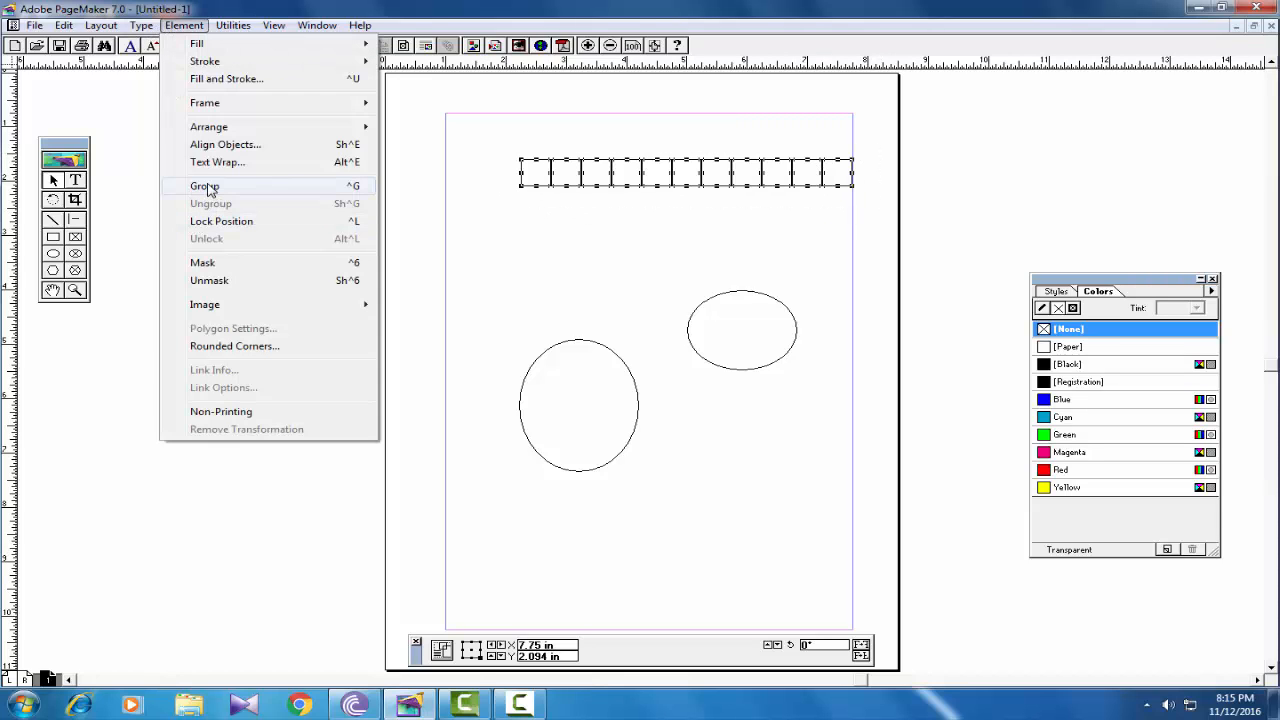
pyautogui.click(570, 208)
pyautogui.moveTo(871, 141); pyautogui.dragTo(476, 220)
pyautogui.hotkey('ctrl', 'g')
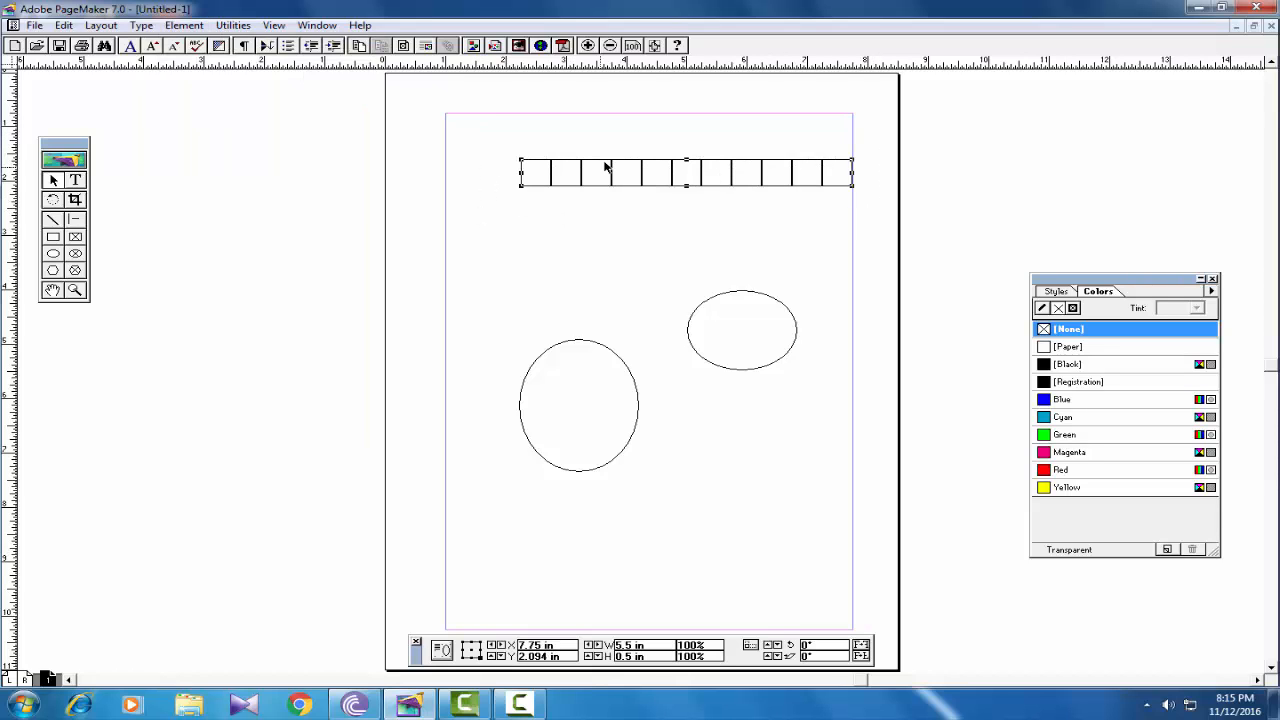
pyautogui.moveTo(606, 166); pyautogui.dragTo(558, 162)
pyautogui.moveTo(563, 149); pyautogui.dragTo(558, 220)
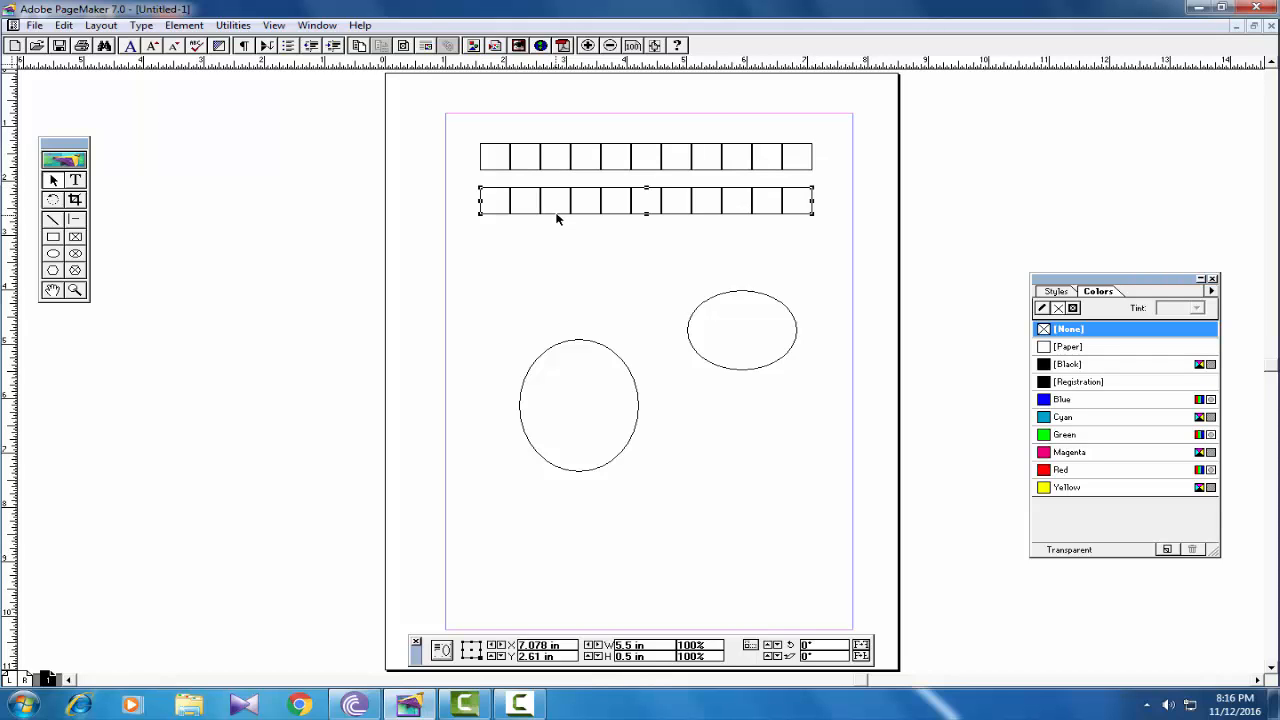
# - Paste a third squares row under the second, then drag the top row to the page bottom
pyautogui.hotkey('ctrl', 'v')
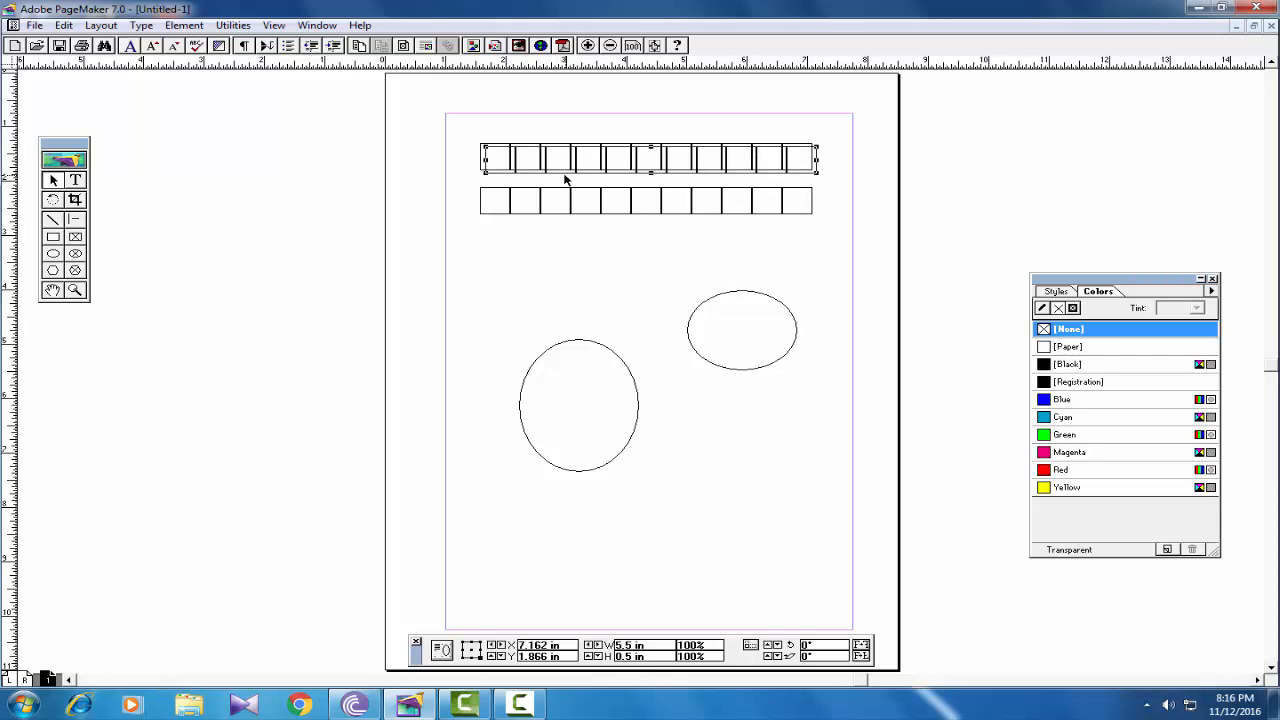
pyautogui.moveTo(565, 179); pyautogui.dragTo(560, 247)
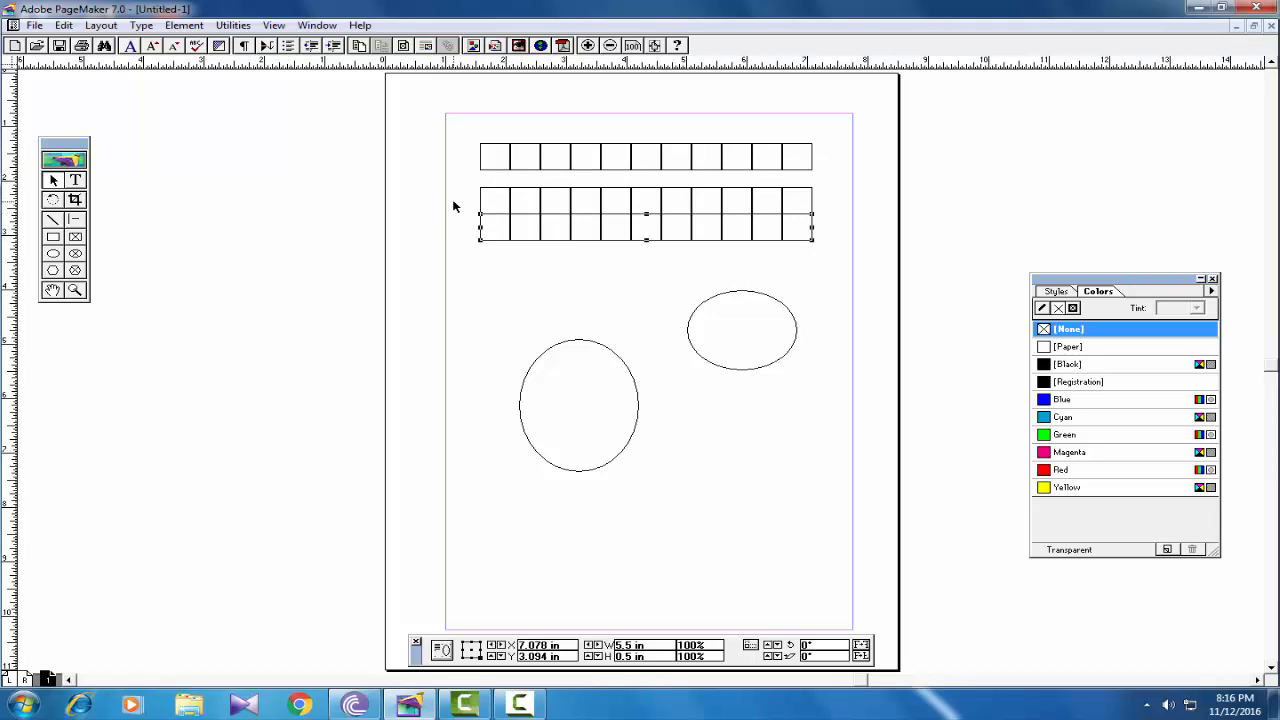
pyautogui.moveTo(589, 170); pyautogui.dragTo(581, 536)
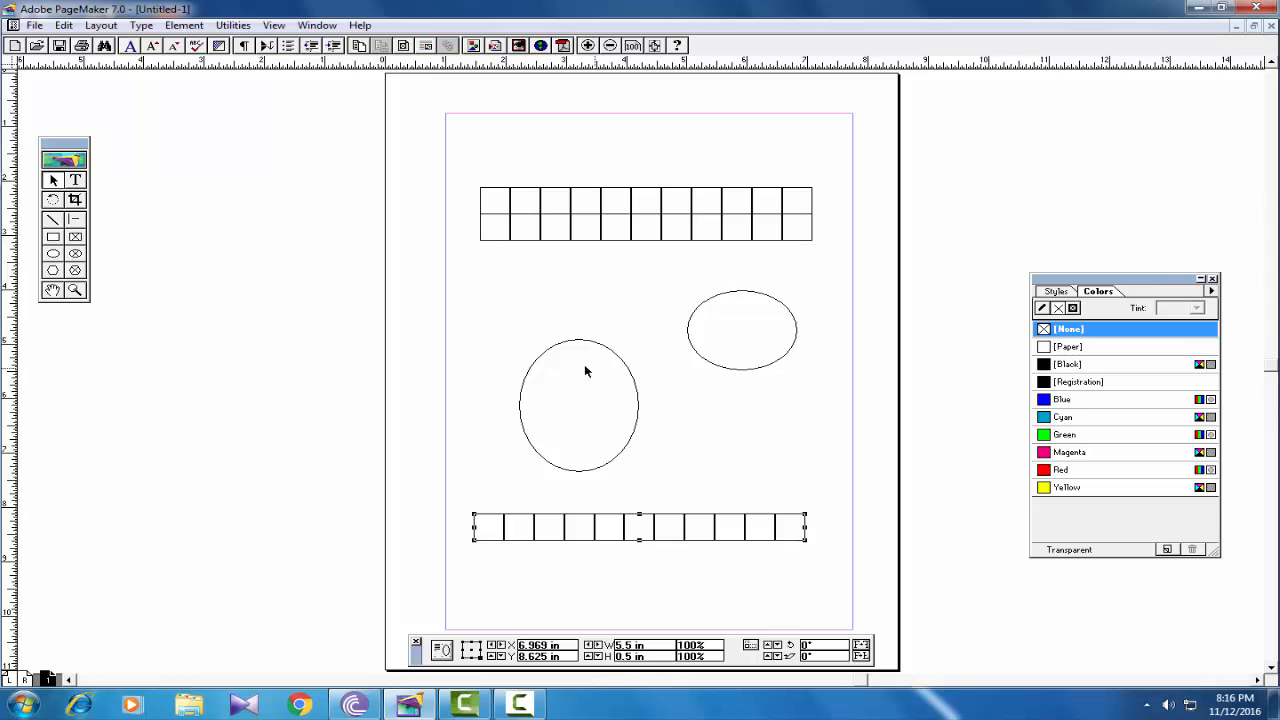
# - Move the tall ellipse, give it a blue vertical-line fill, and enlarge it up and right
pyautogui.moveTo(560, 349); pyautogui.dragTo(520, 319)
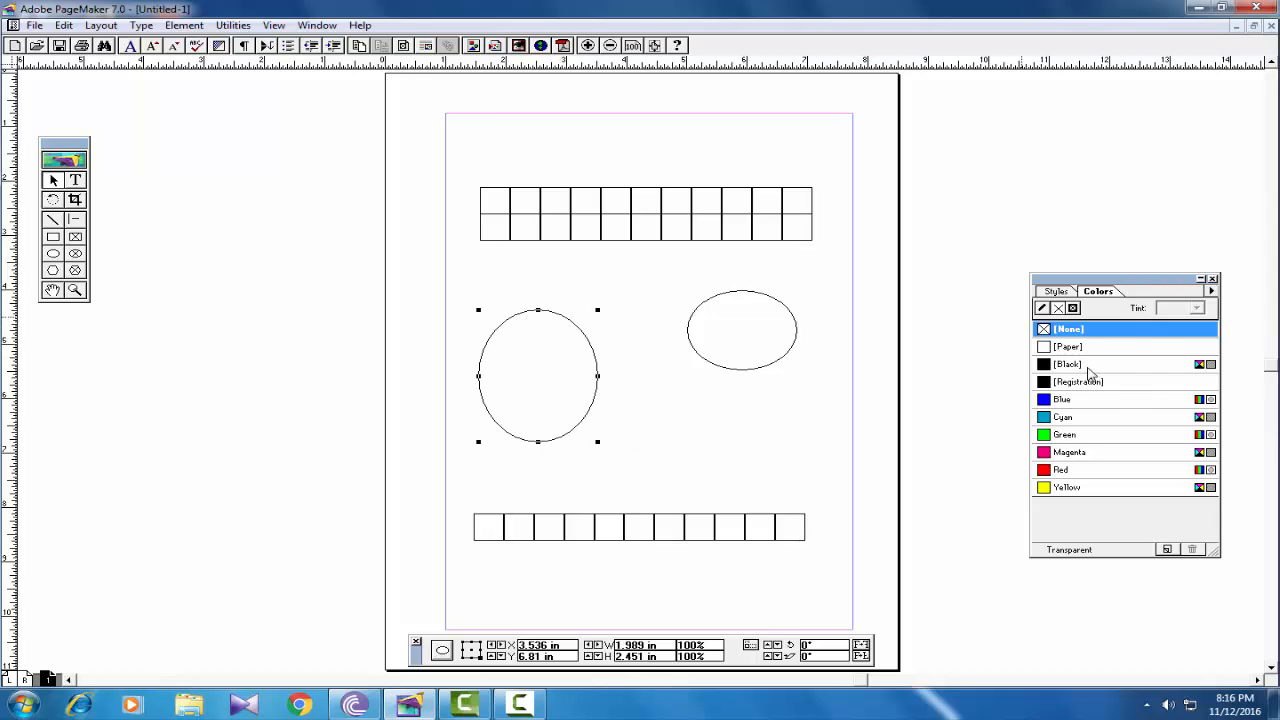
pyautogui.click(1085, 368)
pyautogui.click(1077, 401)
pyautogui.click(190, 28)
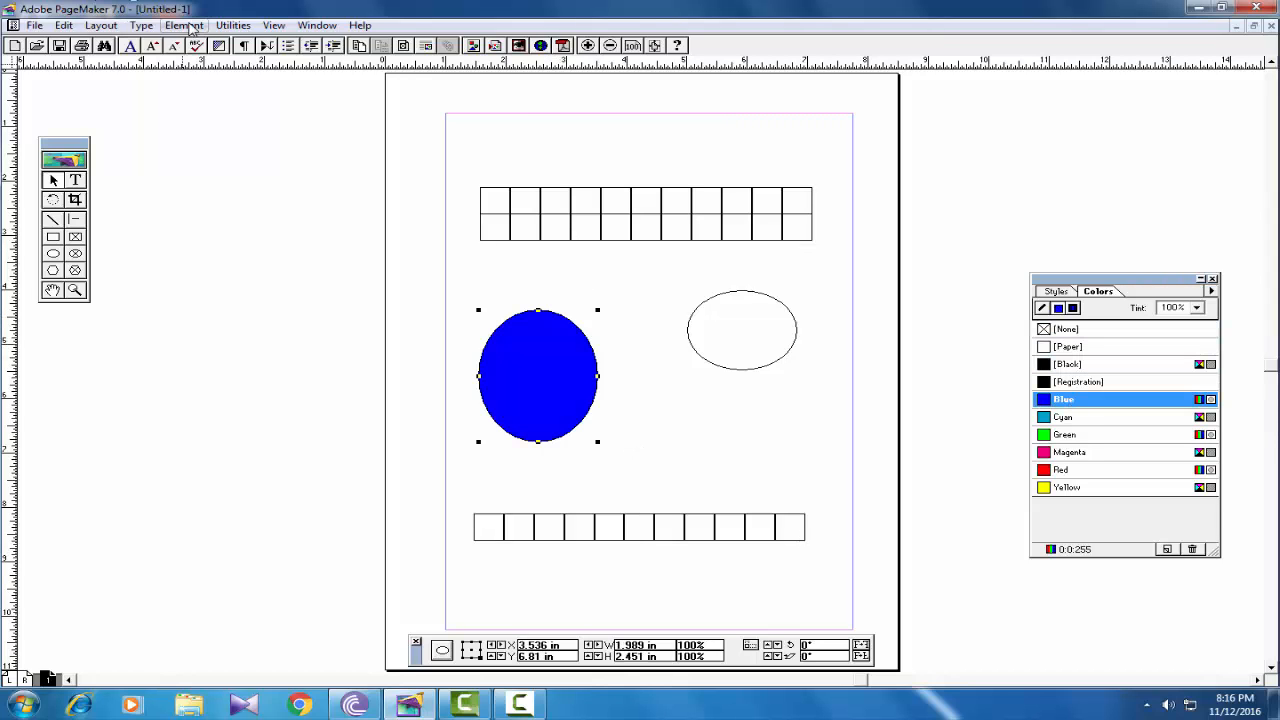
pyautogui.moveTo(200, 44)
pyautogui.click(425, 127)
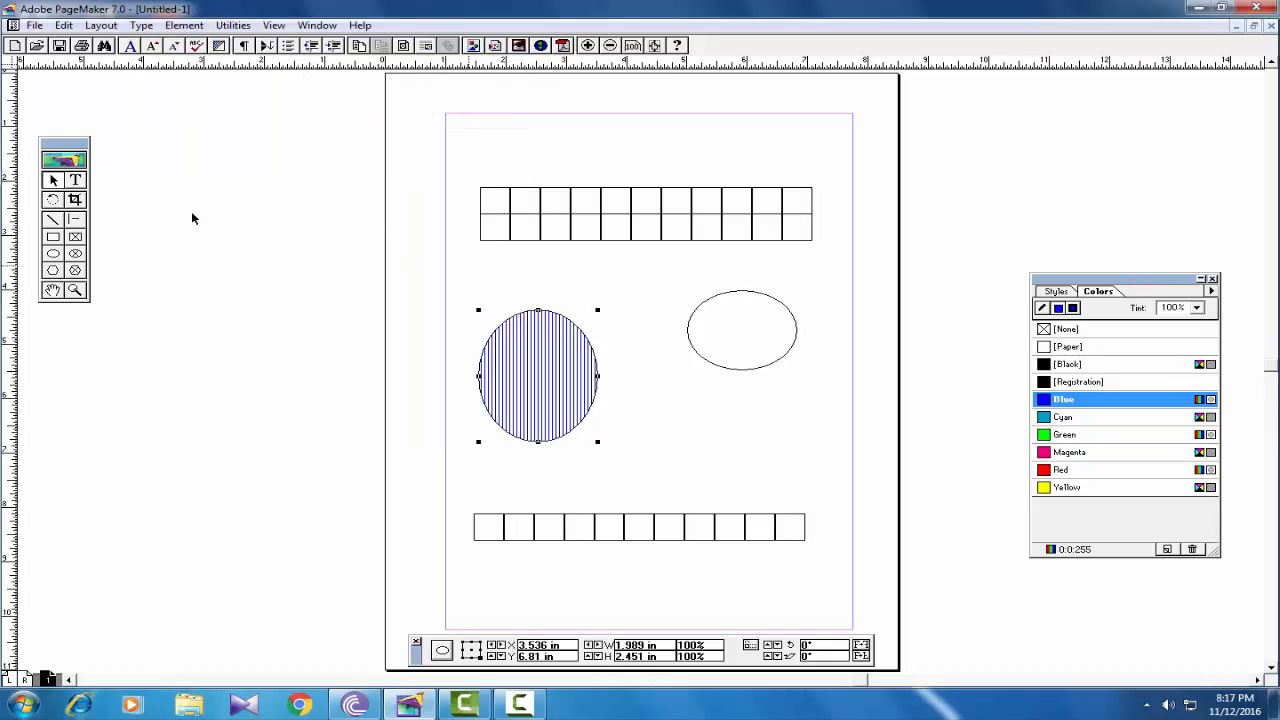
pyautogui.moveTo(599, 311); pyautogui.dragTo(694, 278)
# - Delete the striped ellipse, enlarge the other to about 2.805 × 2.697 in, and lock it
pyautogui.press('Delete')
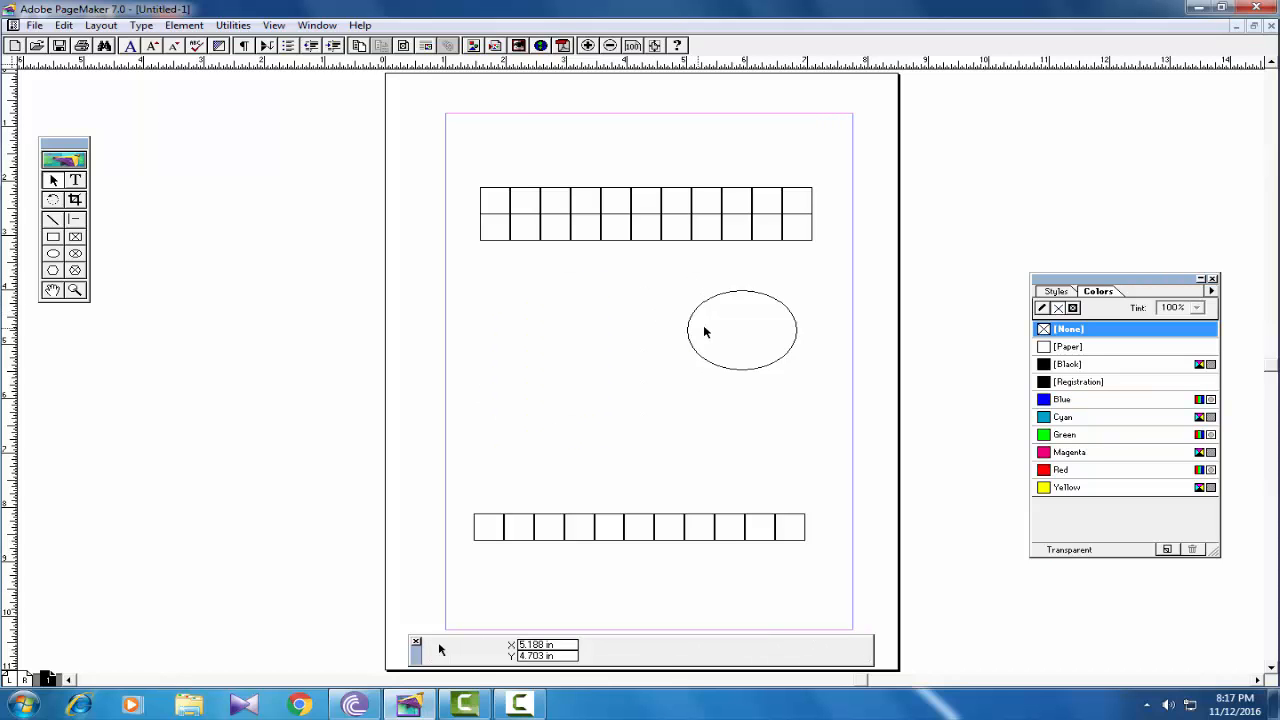
pyautogui.click(697, 312)
pyautogui.moveTo(749, 372); pyautogui.dragTo(744, 436)
pyautogui.moveTo(687, 366); pyautogui.dragTo(628, 364)
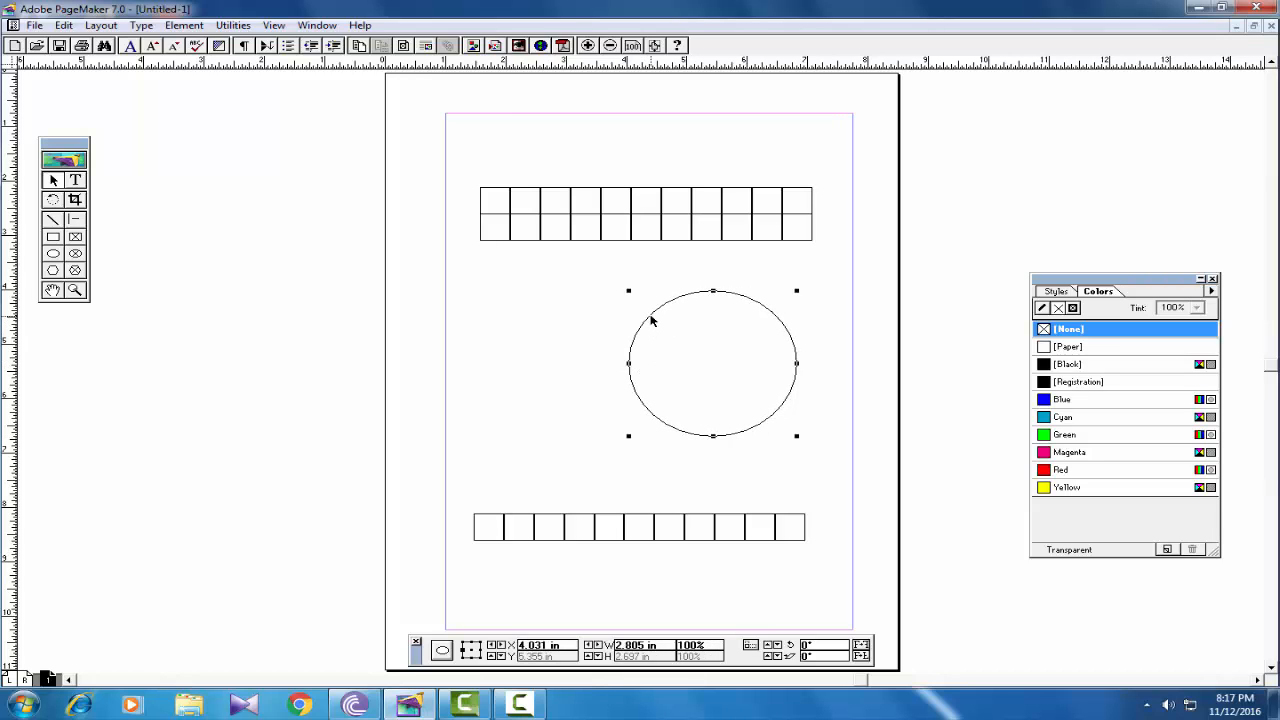
pyautogui.click(184, 25)
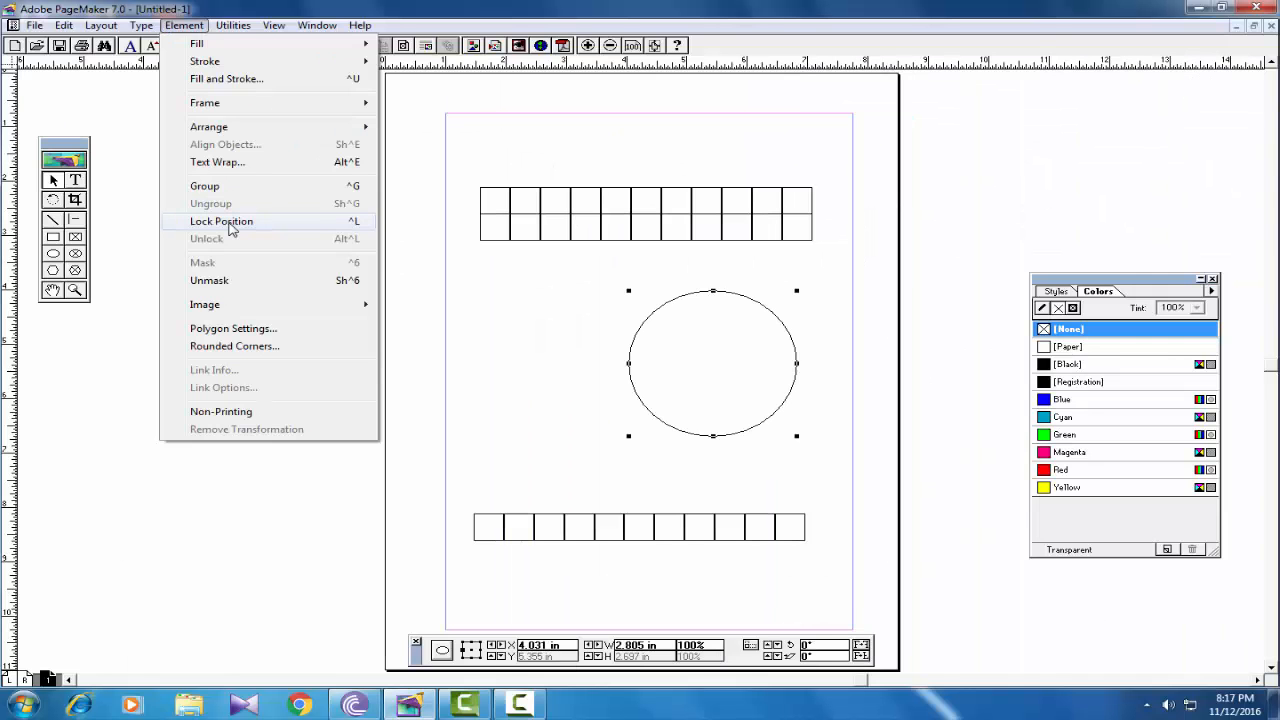
pyautogui.click(230, 222)
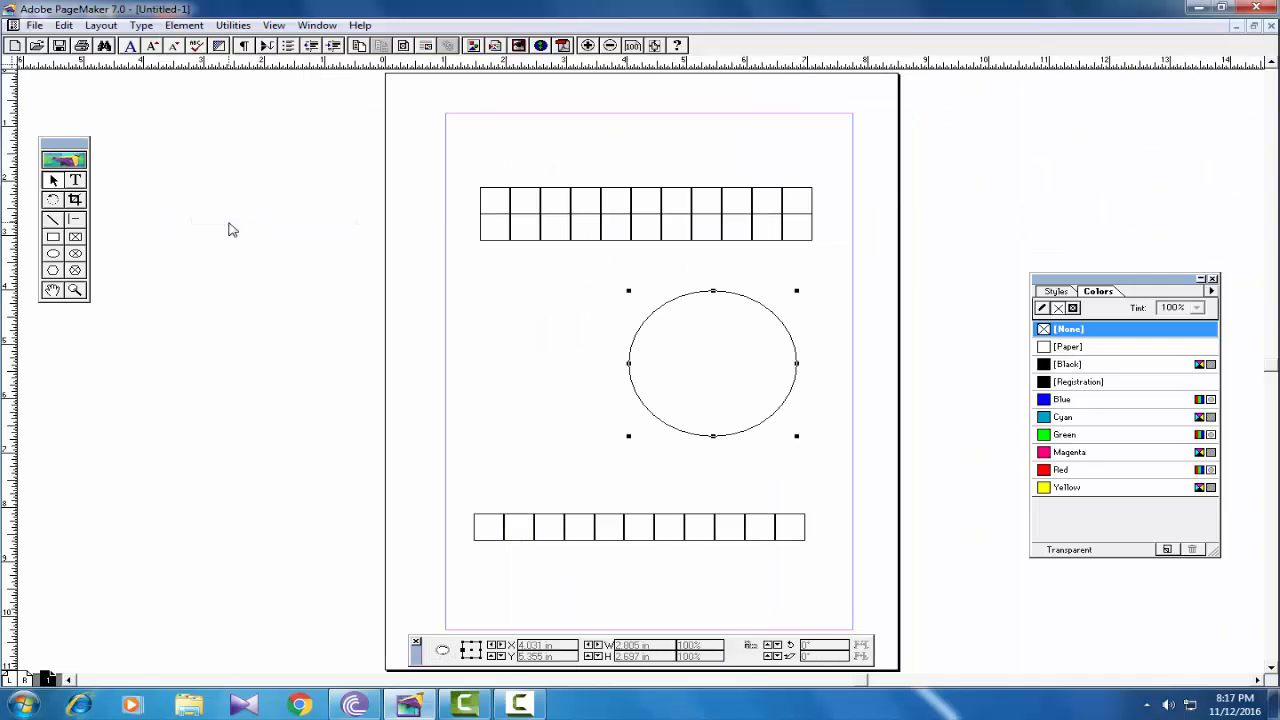
# - Select the upper row of the stacked squares and move it to the top of the page
pyautogui.click(522, 239)
pyautogui.click(529, 171)
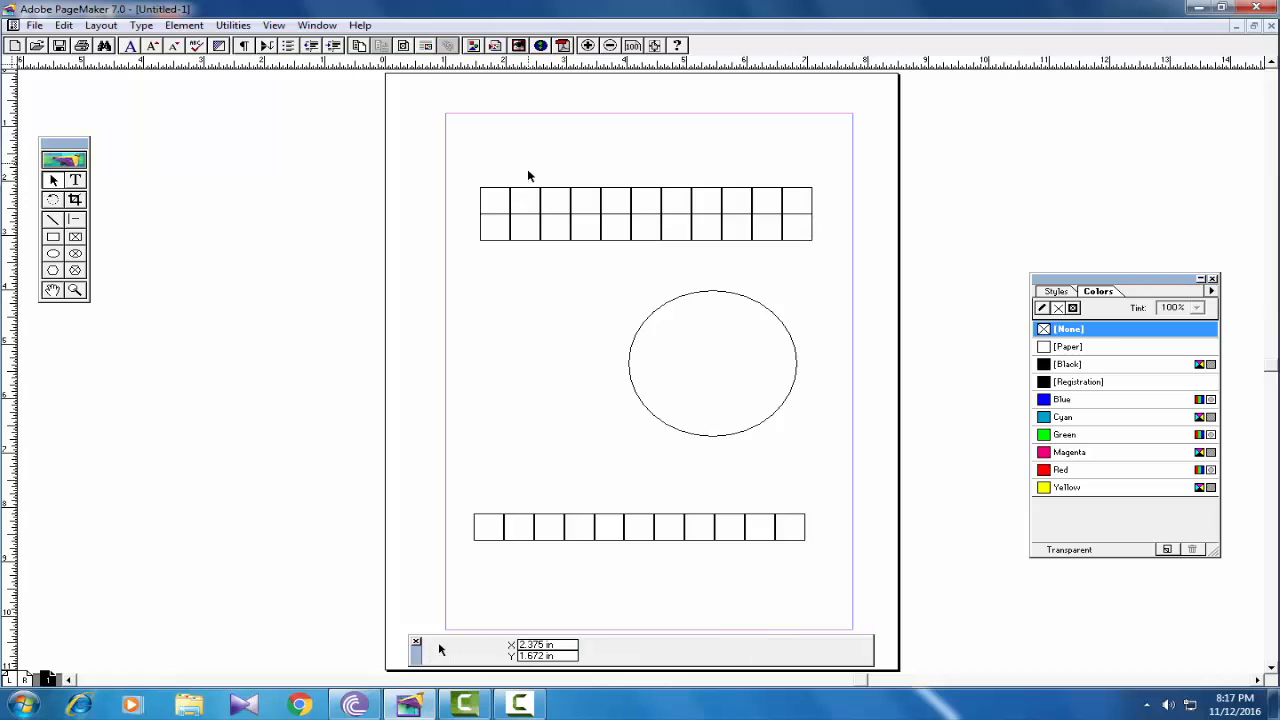
pyautogui.click(529, 194)
pyautogui.moveTo(529, 194); pyautogui.dragTo(525, 136)
pyautogui.click(679, 303)
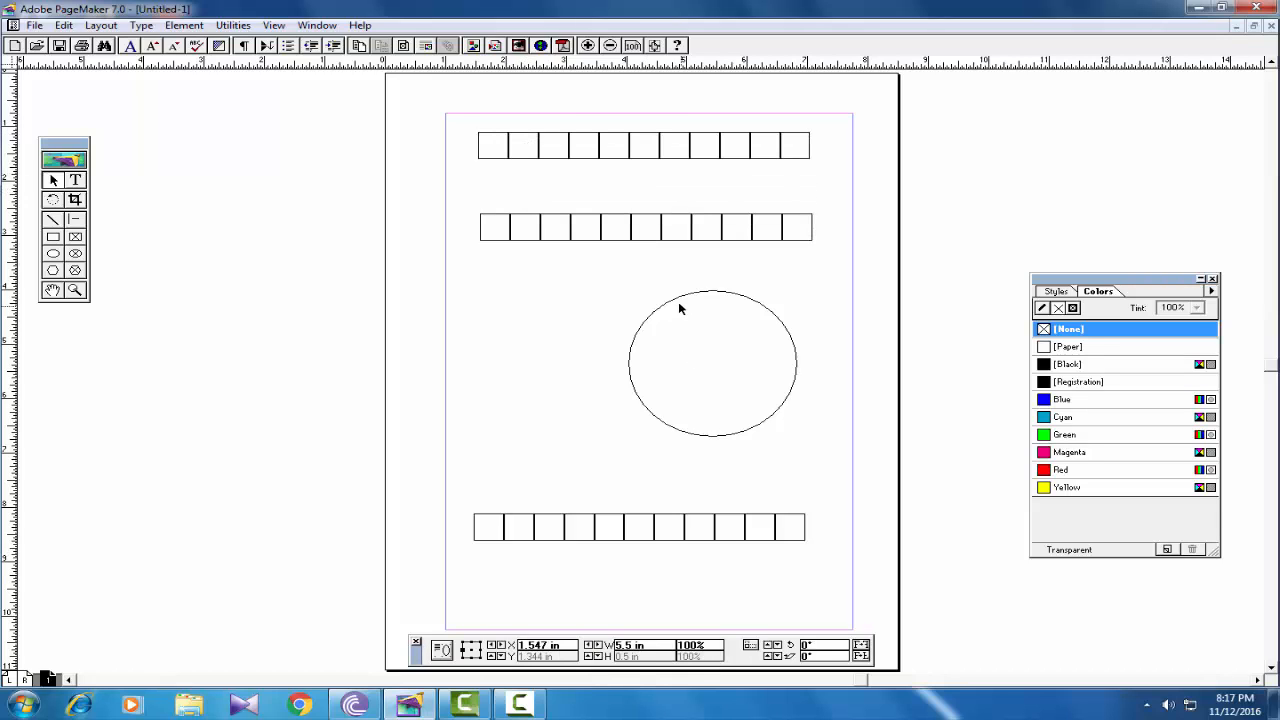
# - Test that the locked ellipse resists resizing, then raise the bottom row to about Y 7.531 in
pyautogui.click(673, 301)
pyautogui.click(648, 355)
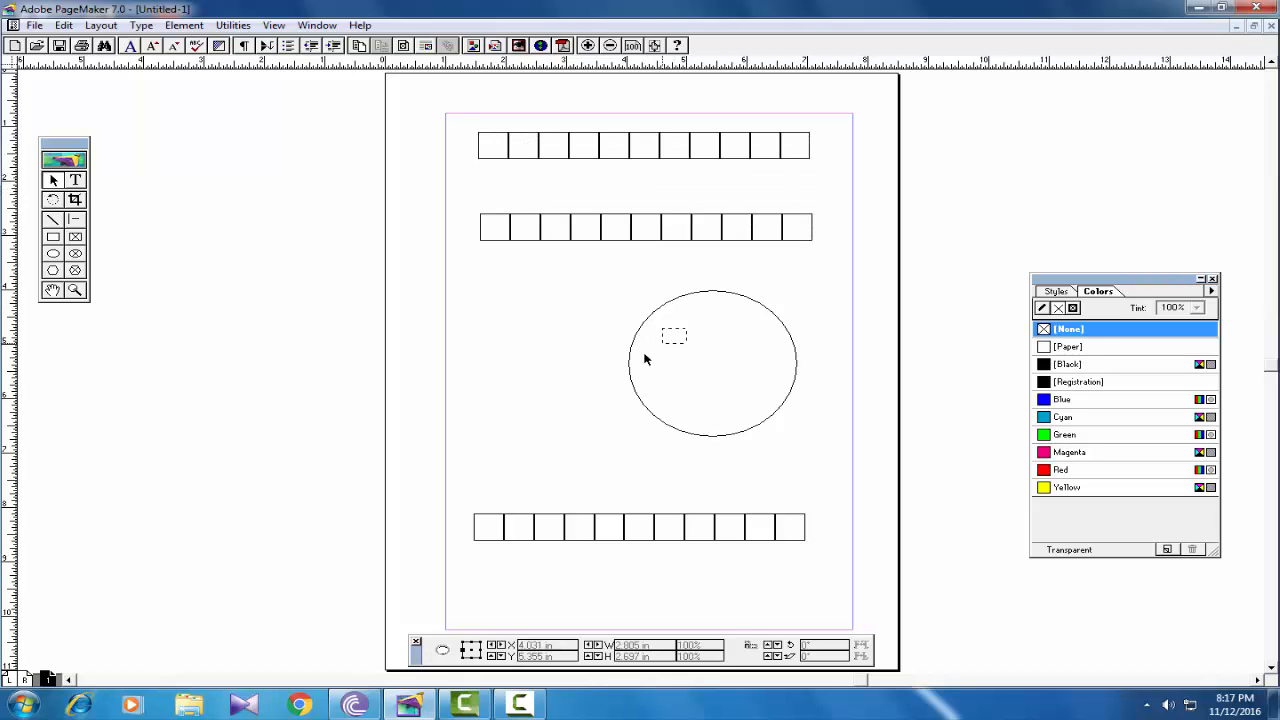
pyautogui.click(633, 352)
pyautogui.moveTo(798, 292); pyautogui.dragTo(770, 325)
pyautogui.moveTo(728, 522); pyautogui.dragTo(727, 490)
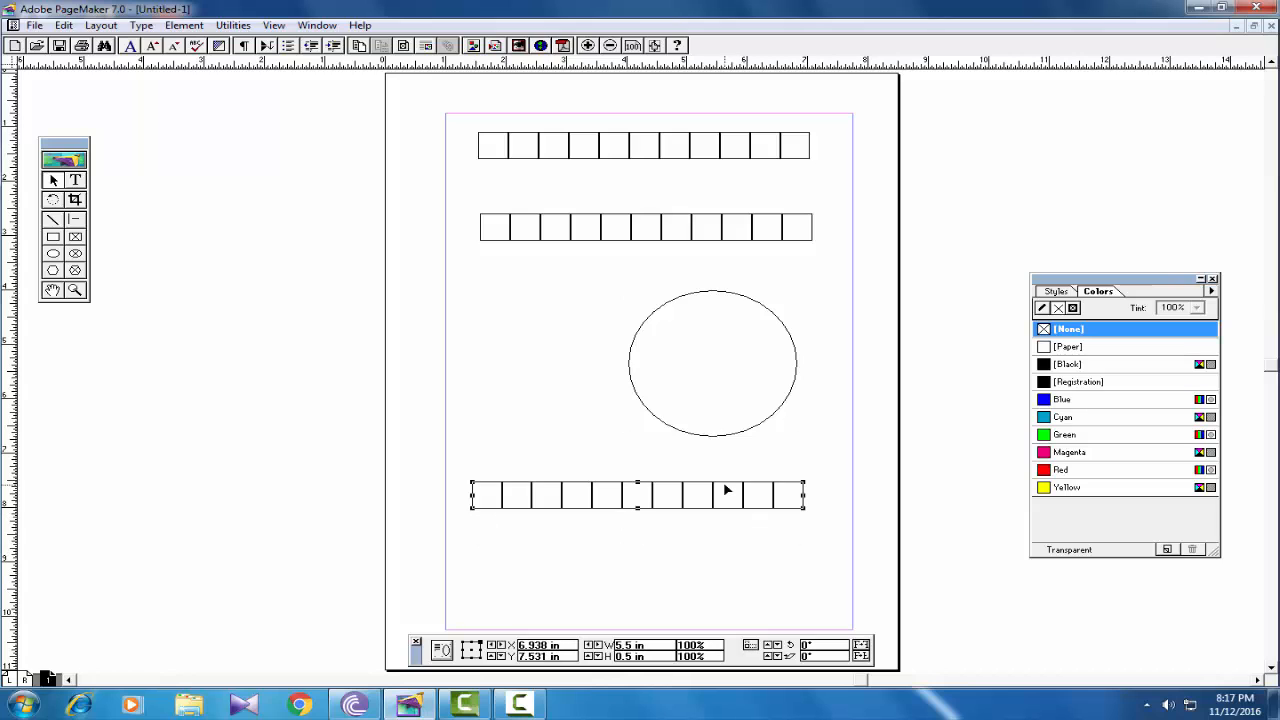
# - Lock the bottom row of squares with Ctrl+L and confirm a drag no longer moves it
pyautogui.click(176, 27)
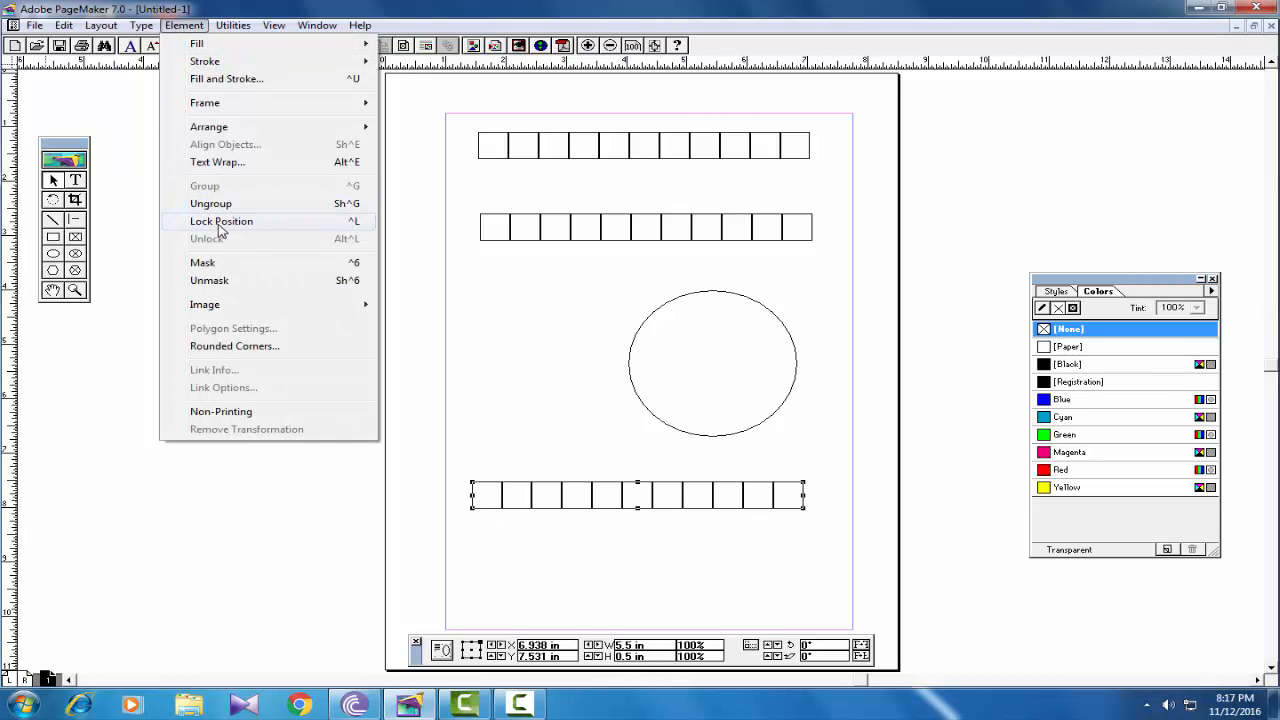
pyautogui.click(530, 425)
pyautogui.click(536, 490)
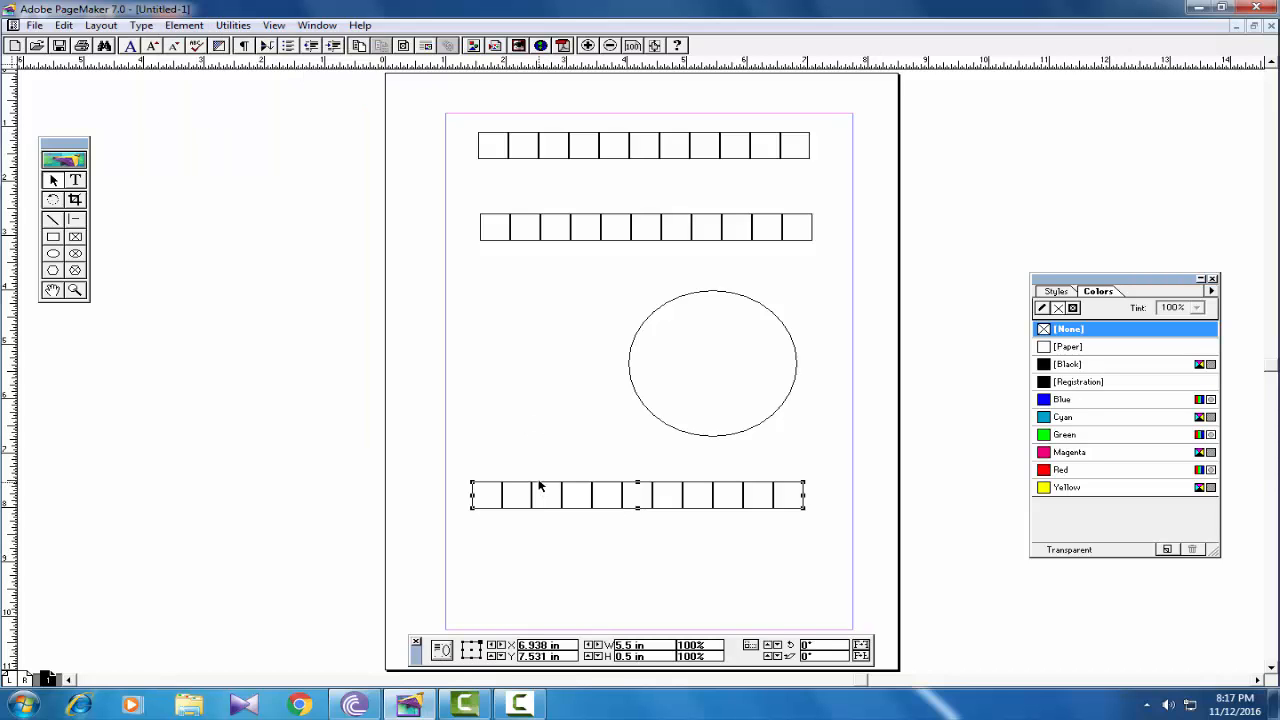
pyautogui.hotkey('ctrl', 'l')
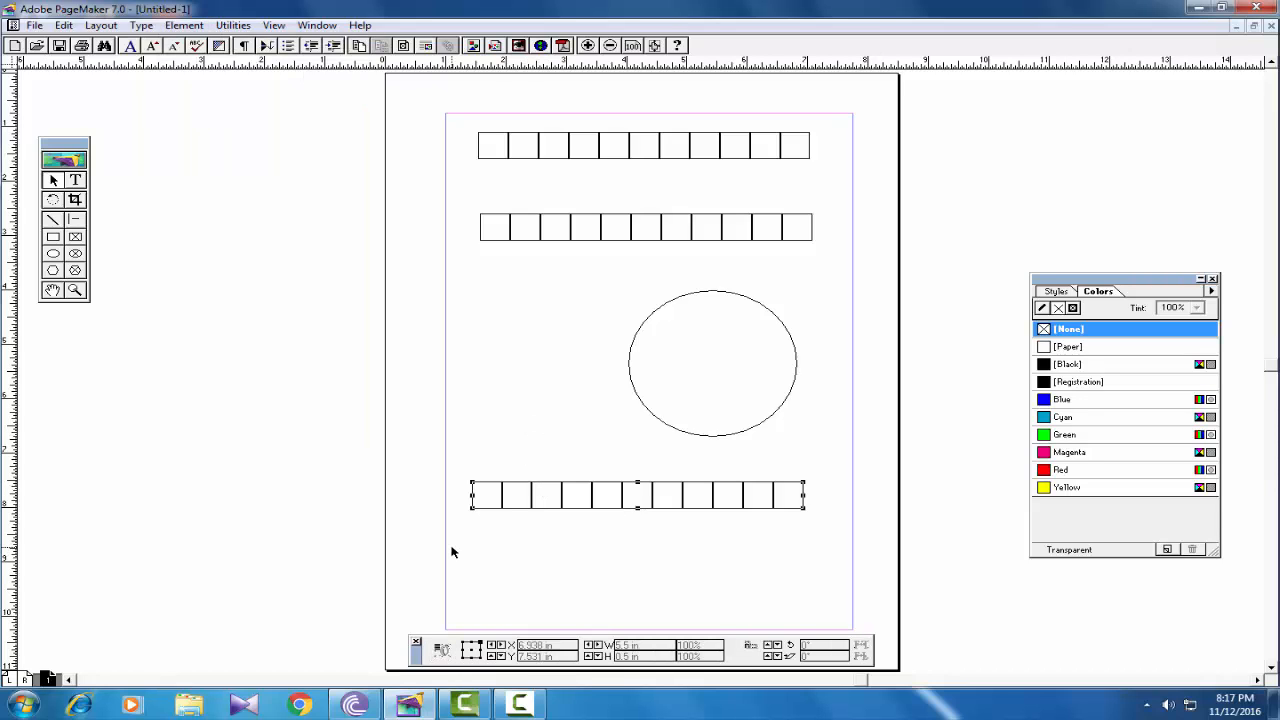
pyautogui.moveTo(507, 491); pyautogui.dragTo(578, 478)
# - Unlock the ellipse's position
pyautogui.click(682, 292)
pyautogui.click(184, 25)
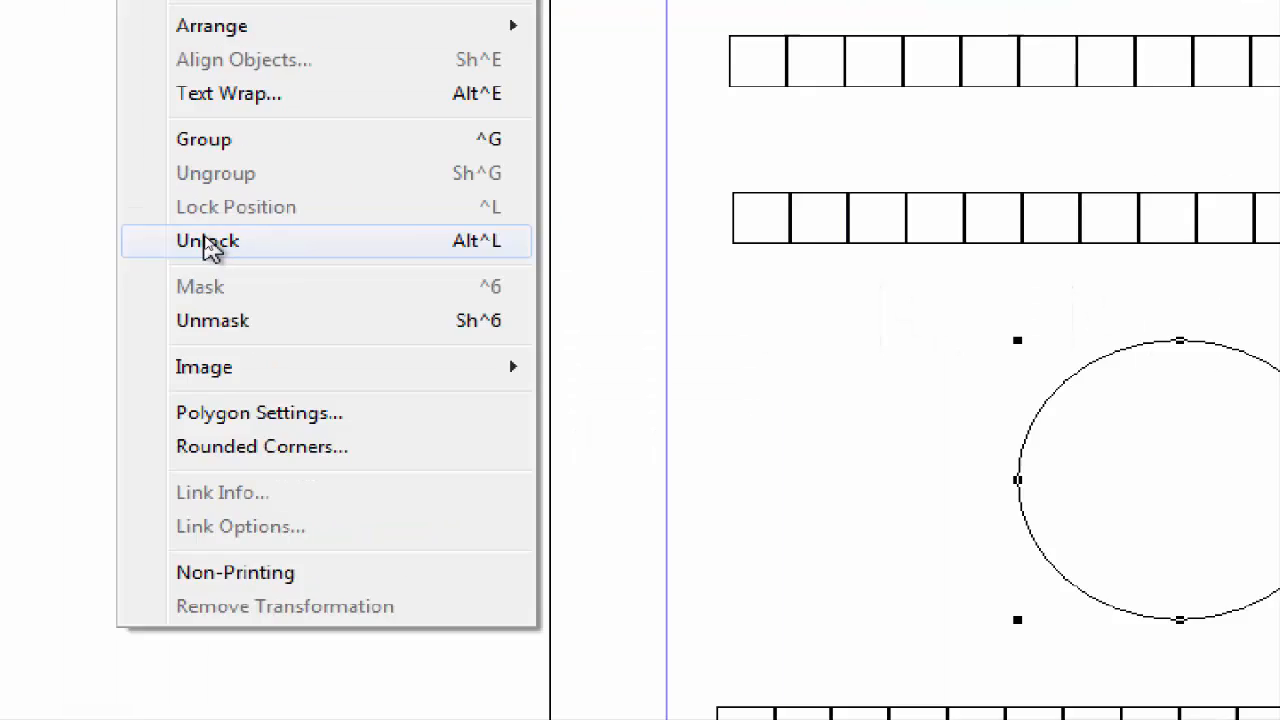
pyautogui.click(207, 241)
# - Move the ellipse left toward the page centre and enlarge it to a 3.055 × 3.188 in circle
pyautogui.moveTo(1153, 368); pyautogui.dragTo(1048, 387)
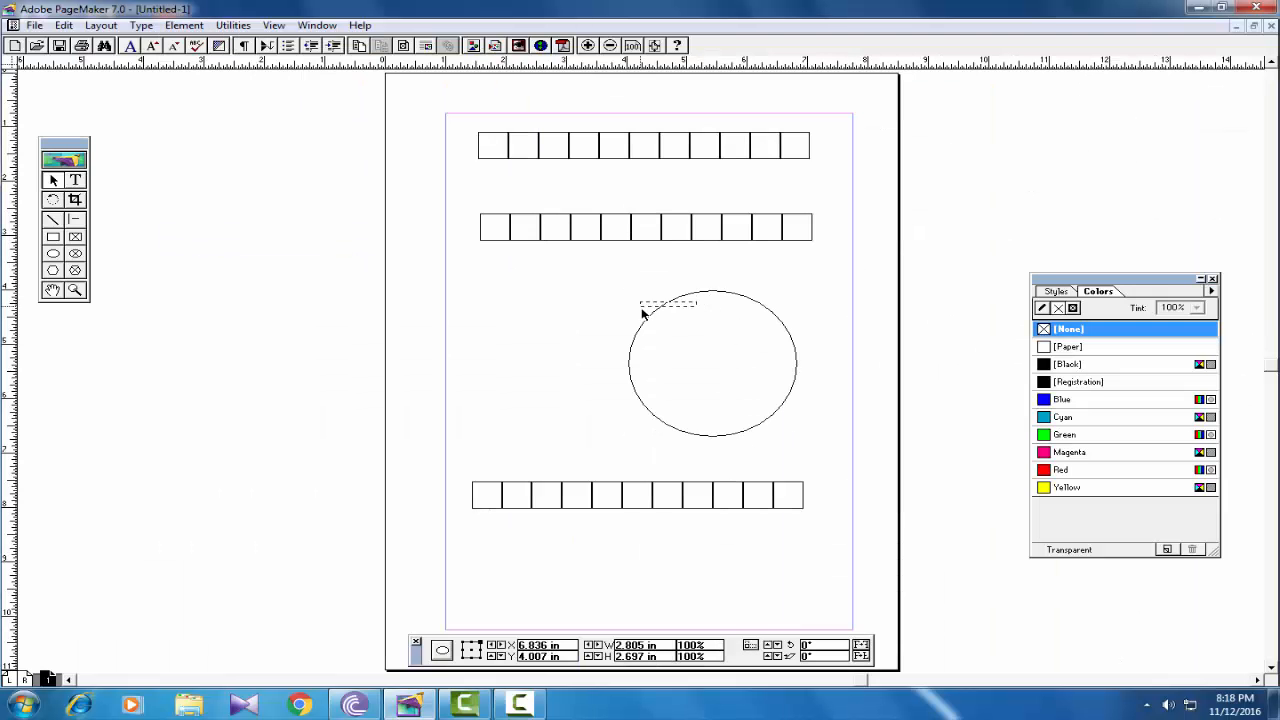
pyautogui.moveTo(641, 309); pyautogui.dragTo(579, 329)
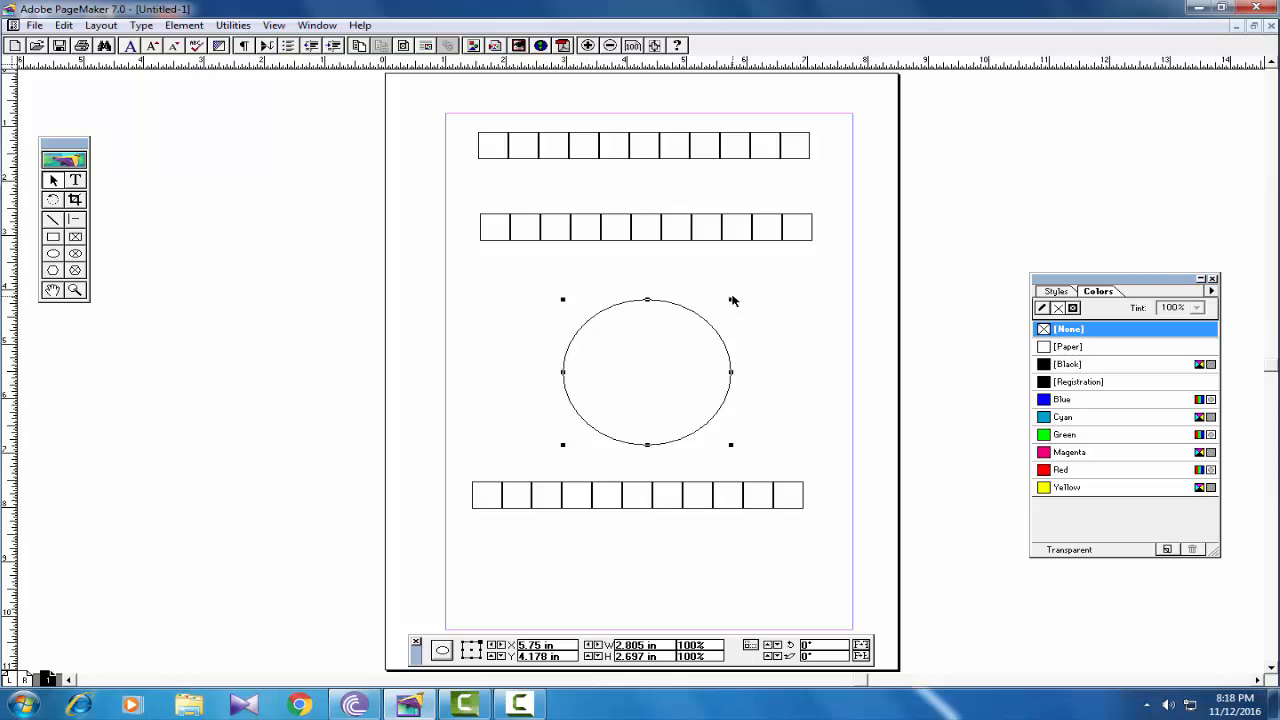
pyautogui.moveTo(731, 300); pyautogui.dragTo(746, 272)
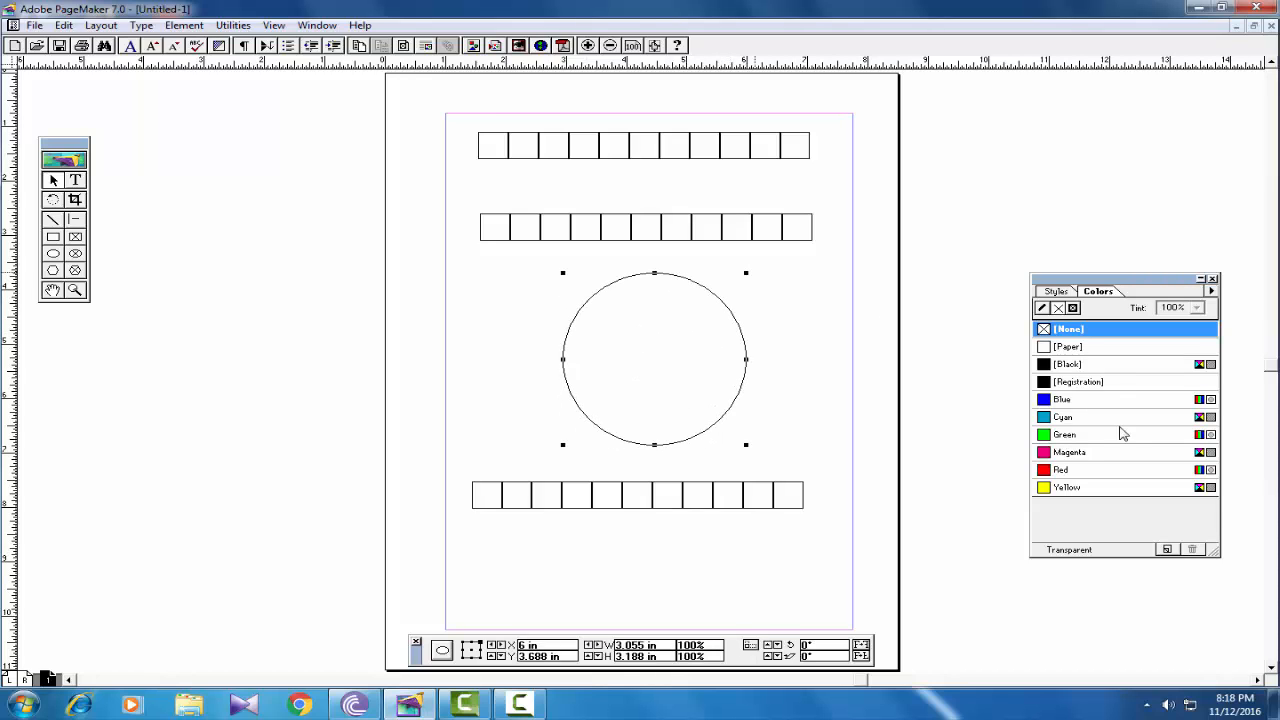
# - Fill the circle with solid Magenta from the Colors palette
pyautogui.click(1068, 418)
pyautogui.click(1068, 452)
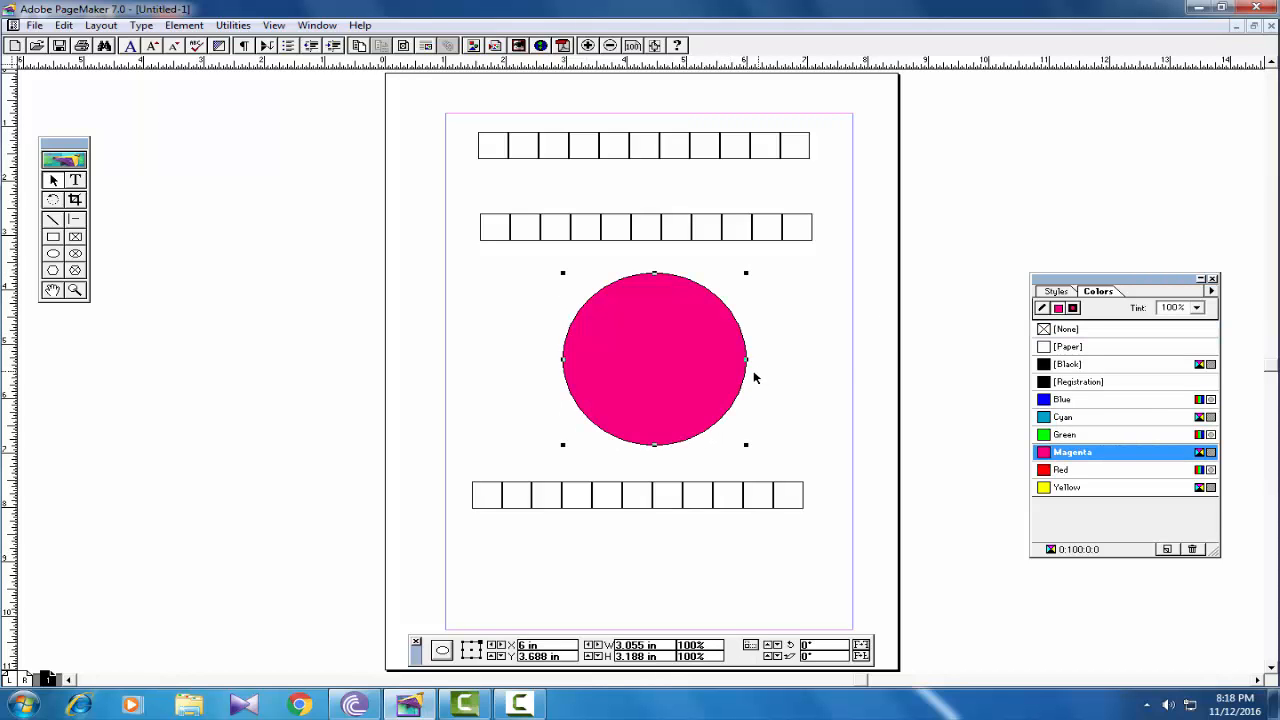
pyautogui.click(513, 347)
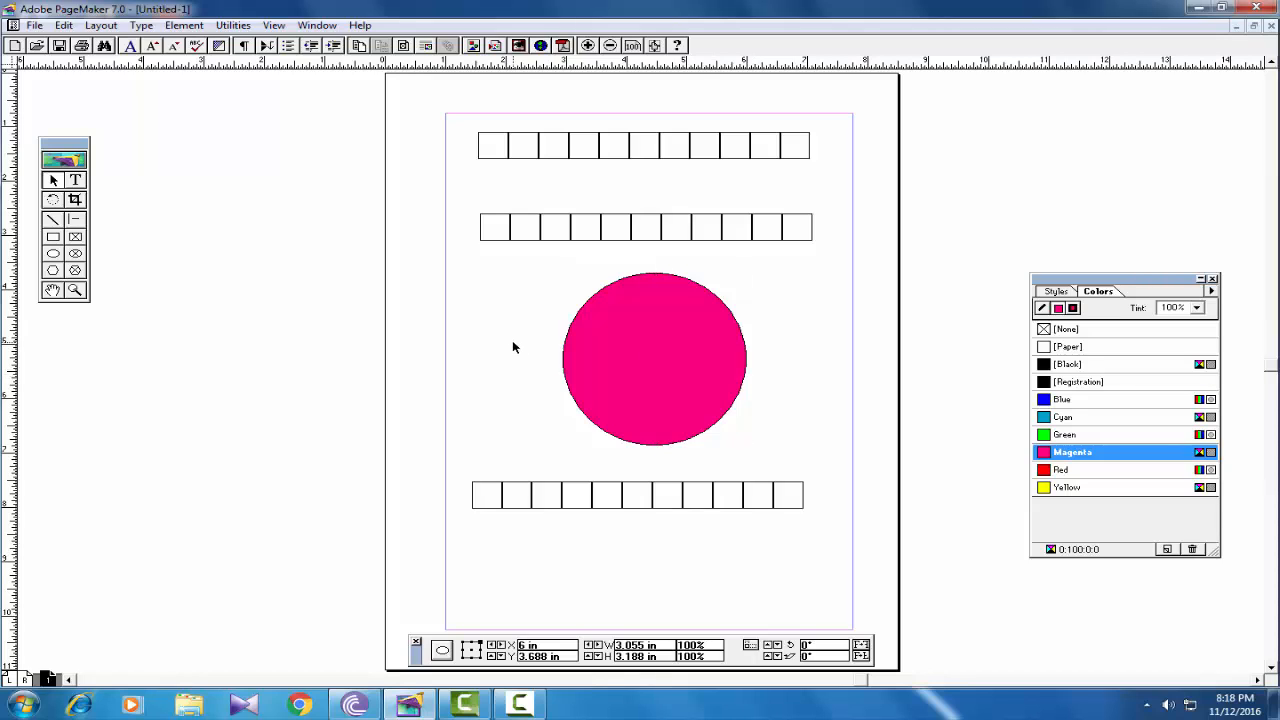